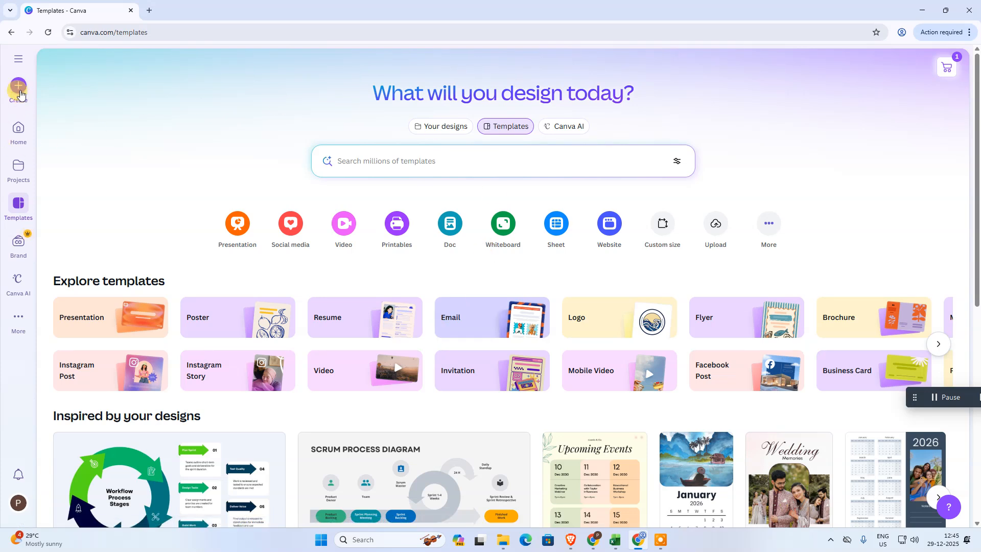
- Create a new blank Presentation (16:9) design
click(18, 87)
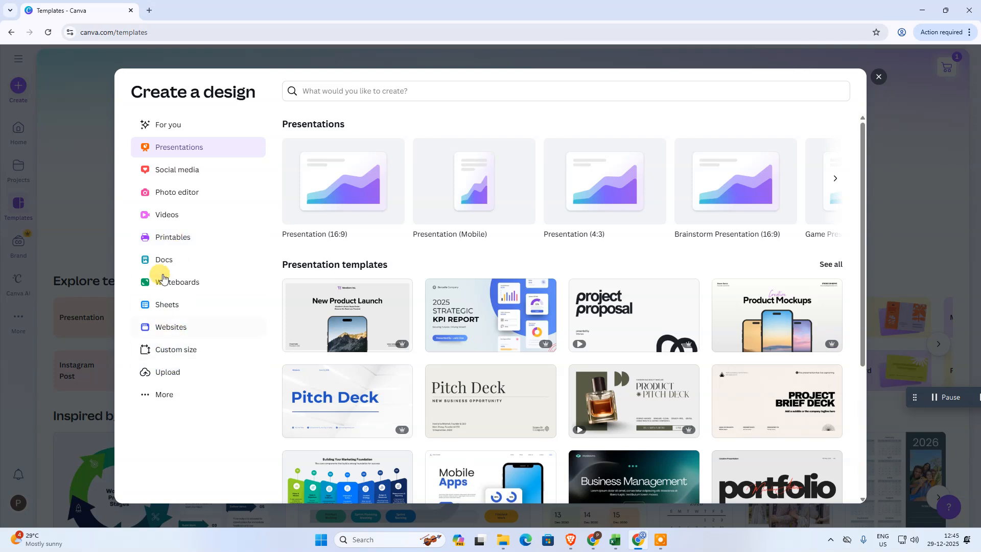
click(166, 216)
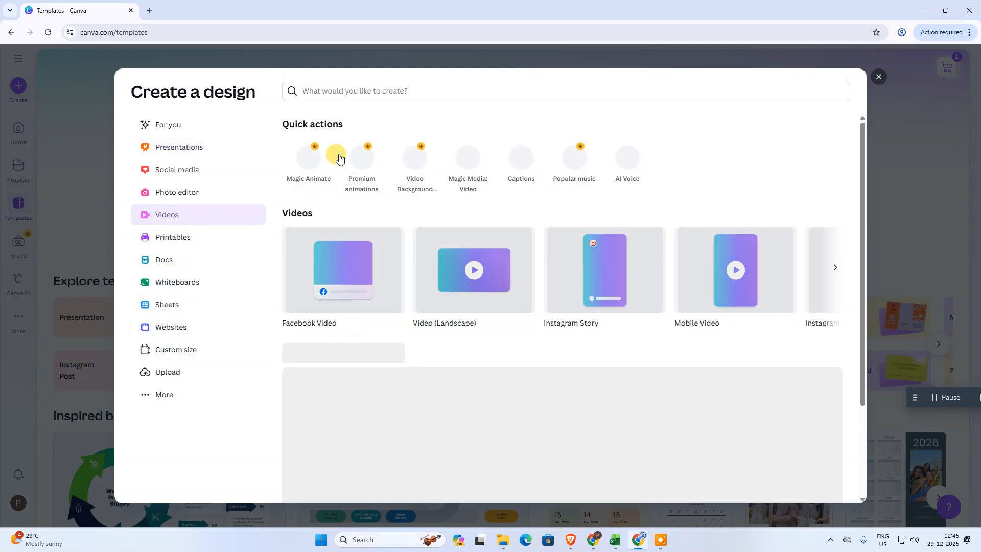
scroll(559, 320, down, 2)
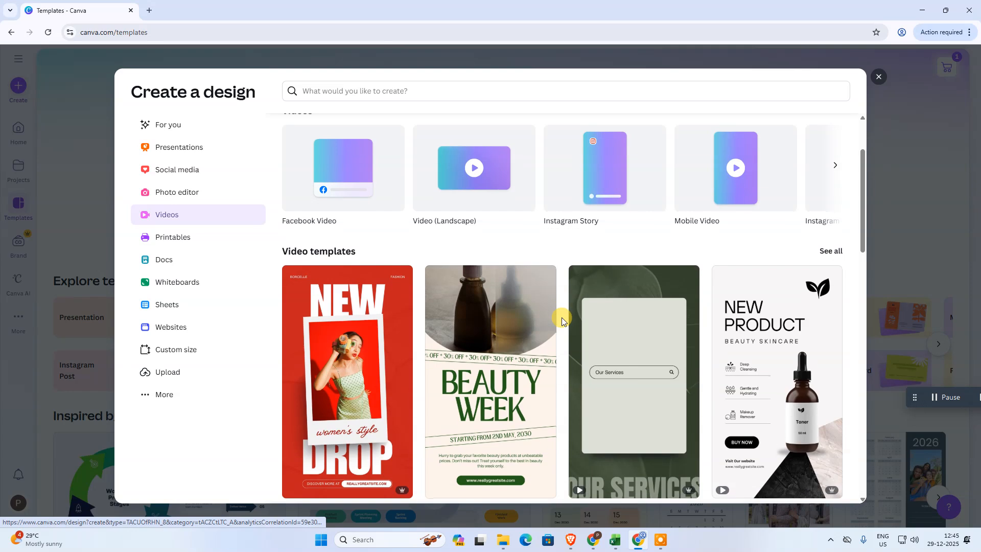
scroll(613, 307, up, 2)
click(171, 148)
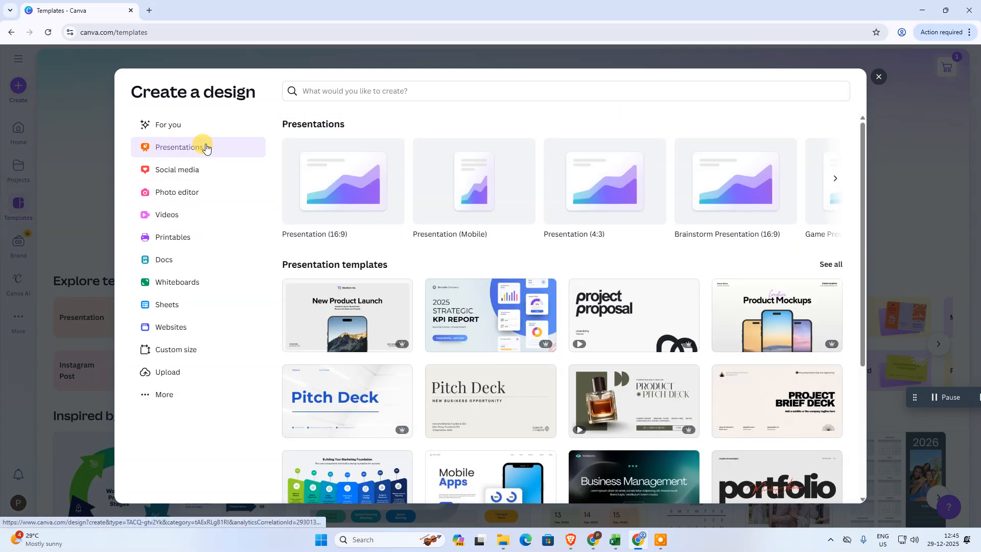
click(332, 195)
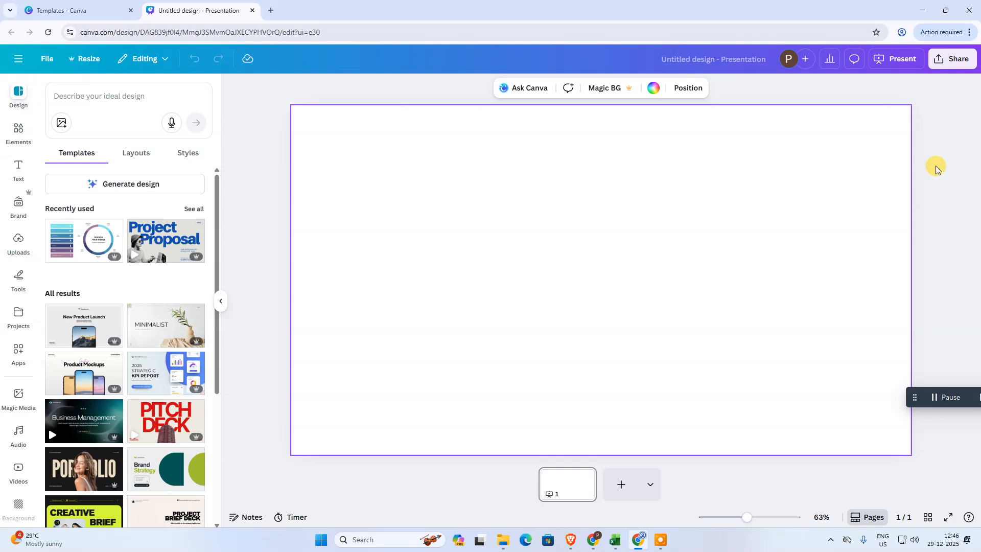
- Search the elements for "animated progress bar" and show all the video results
click(18, 132)
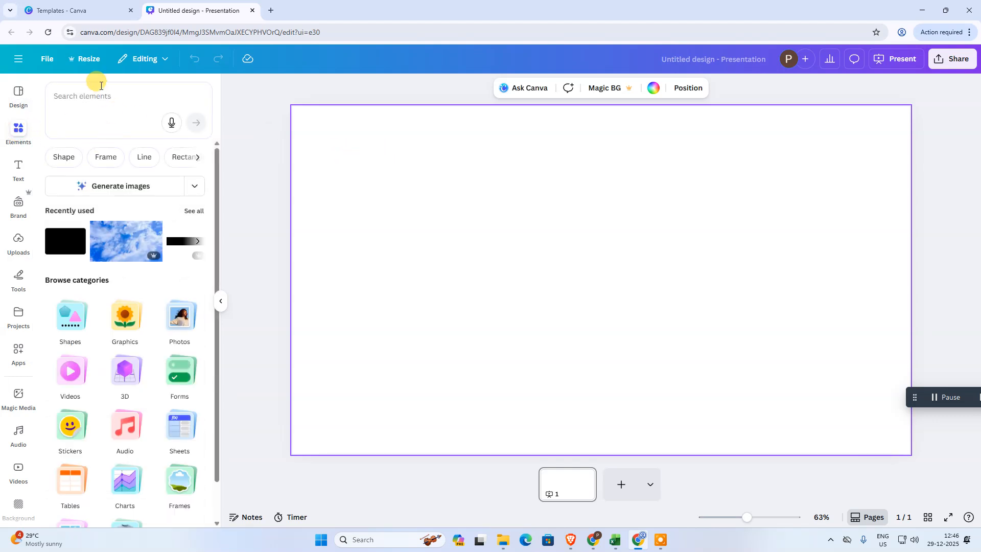
click(99, 103)
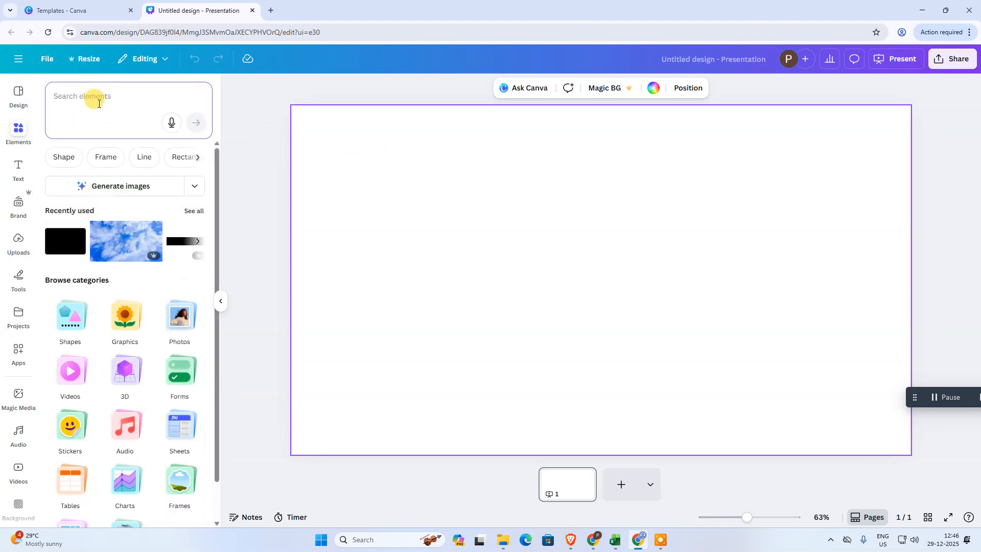
text(animat)
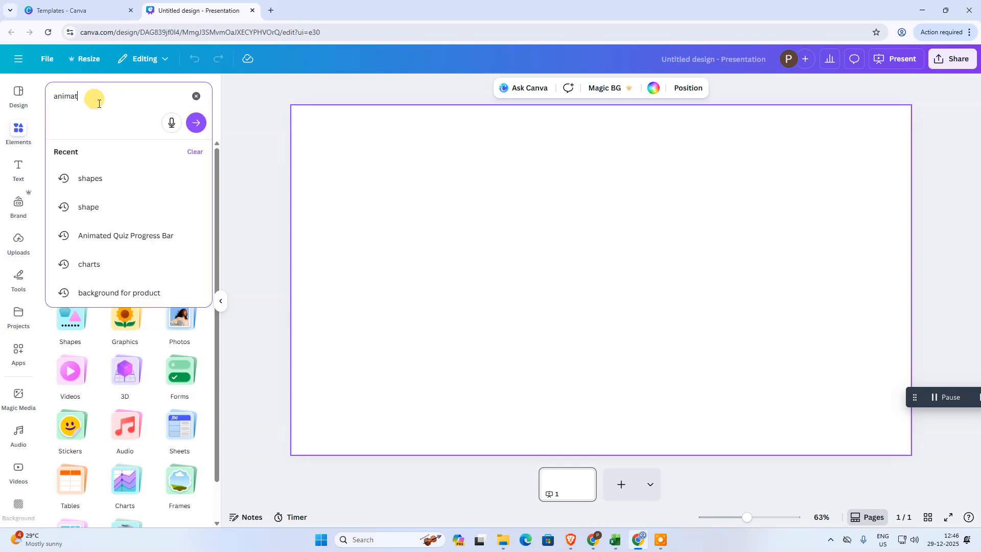
text(ed progress b)
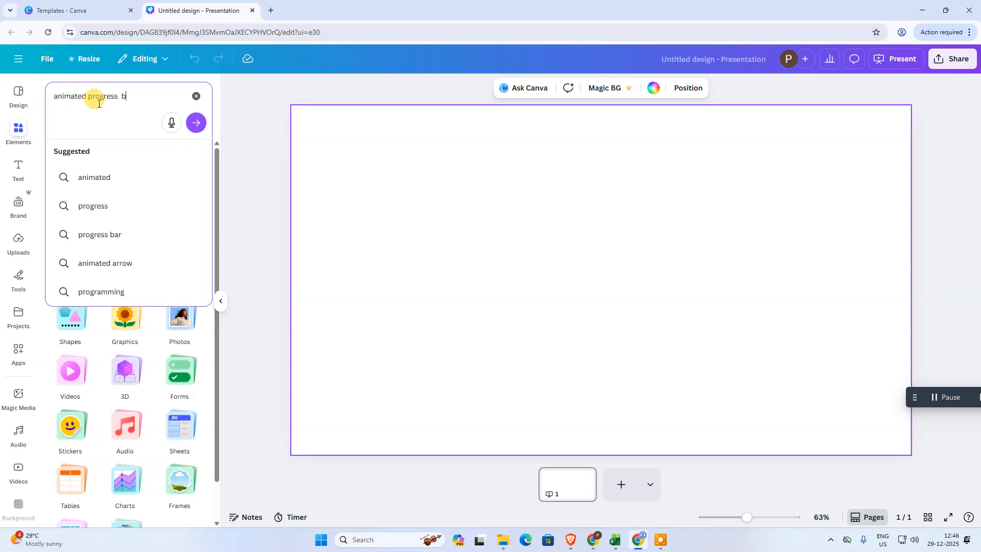
text(ar)
key(Return)
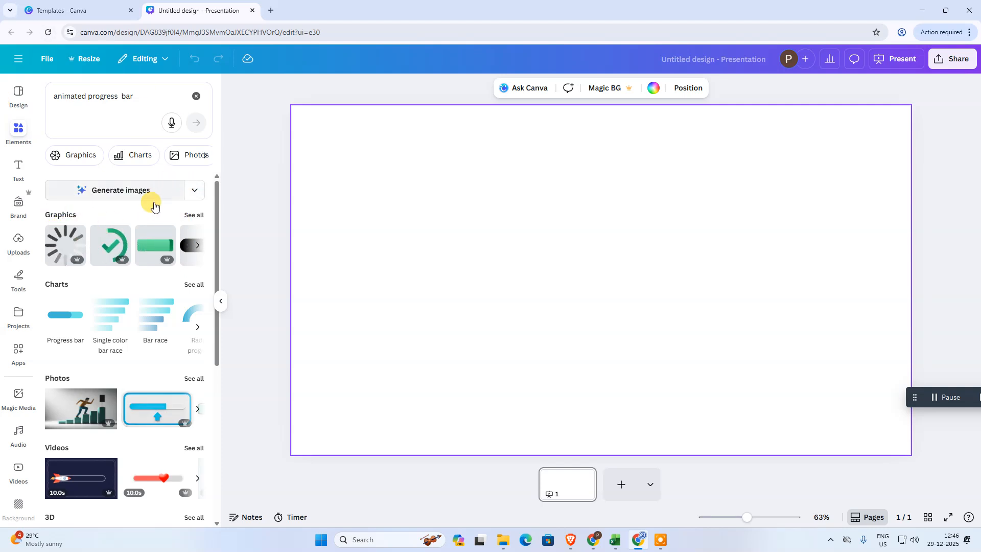
scroll(151, 215, down, 2)
scroll(164, 297, down, 1)
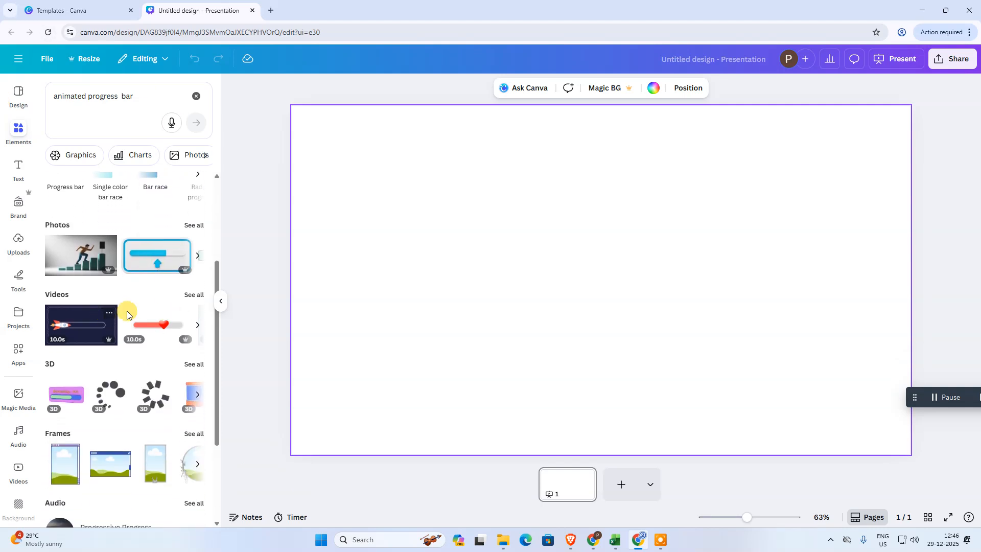
click(194, 293)
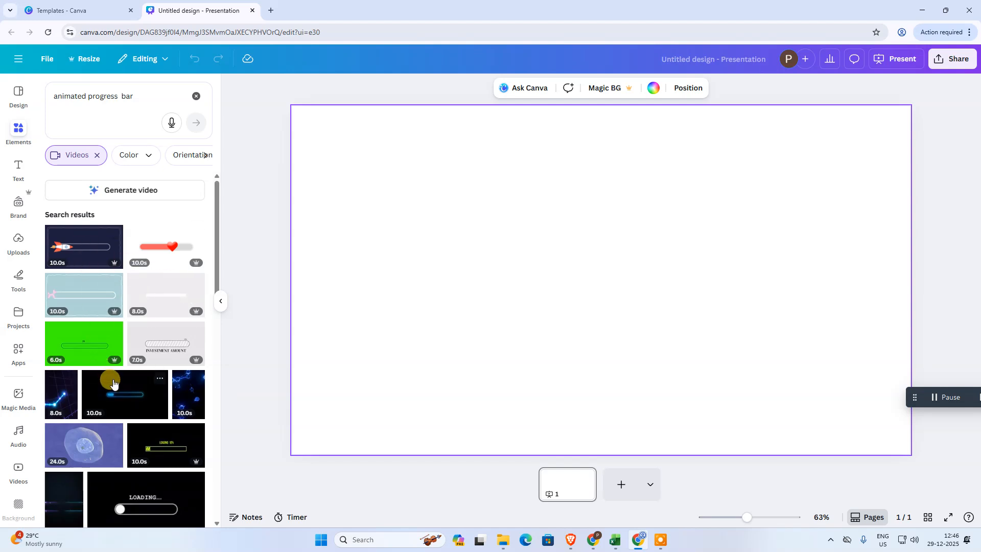
- Add the 10-second rocket progress bar video from the search results to the page
scroll(113, 381, down, 2)
scroll(114, 382, up, 3)
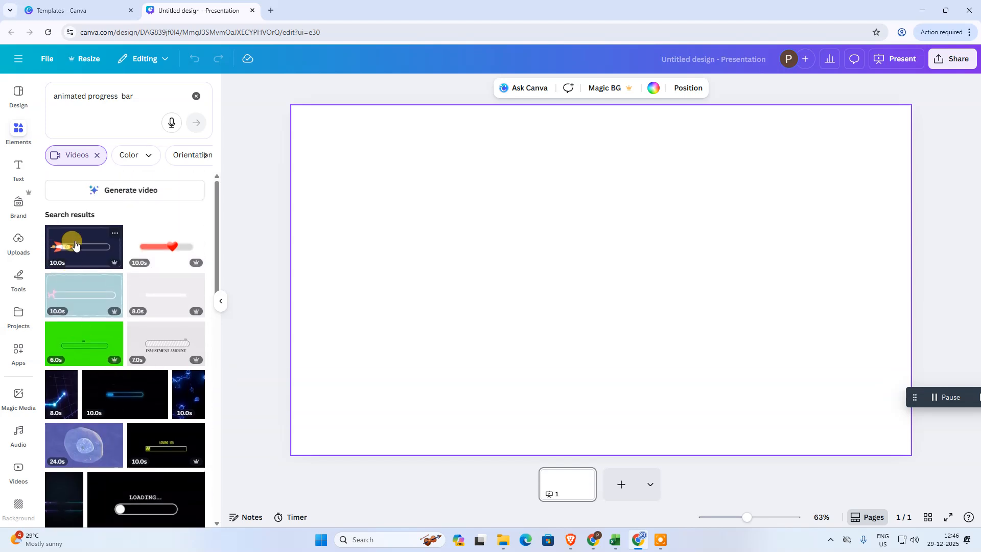
click(83, 246)
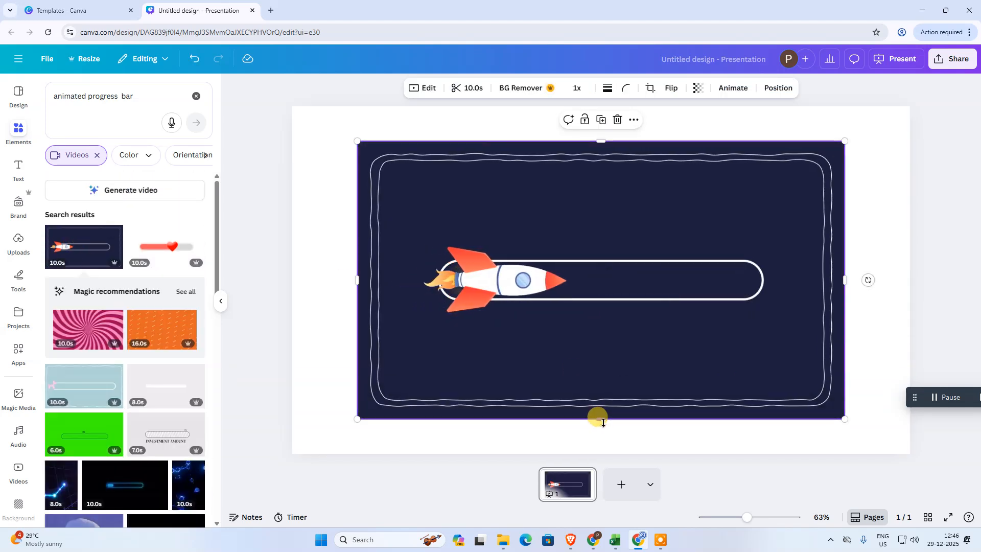
- Crop the rocket video freeform to a narrow horizontal band around the progress bar
click(648, 88)
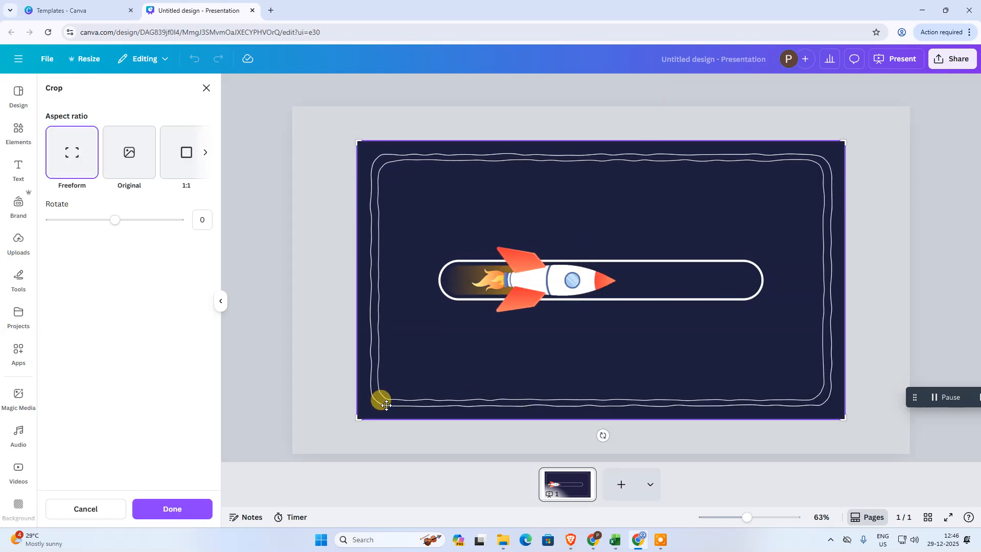
drag(361, 417, 356, 315)
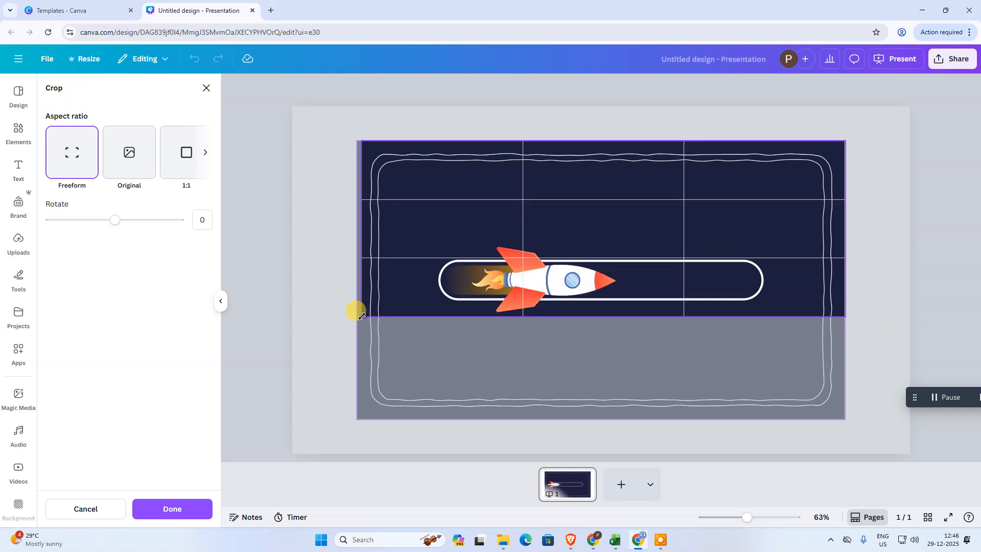
drag(842, 141, 841, 247)
drag(840, 316, 796, 313)
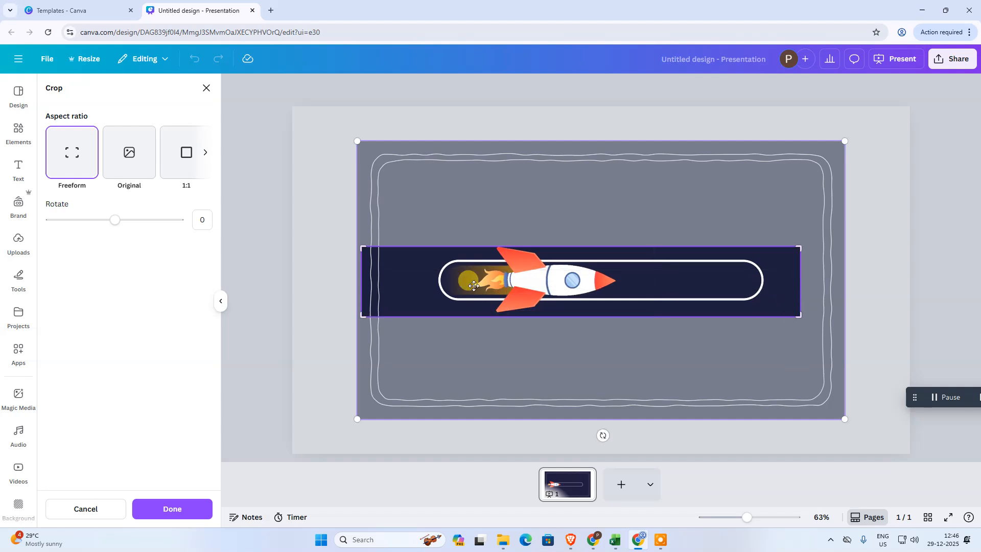
drag(357, 316, 392, 317)
click(196, 517)
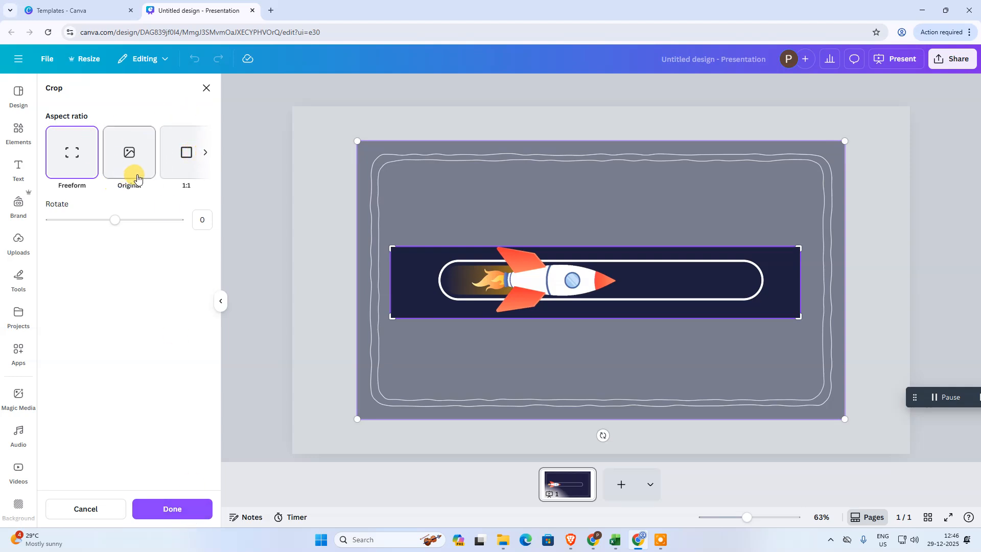
click(205, 153)
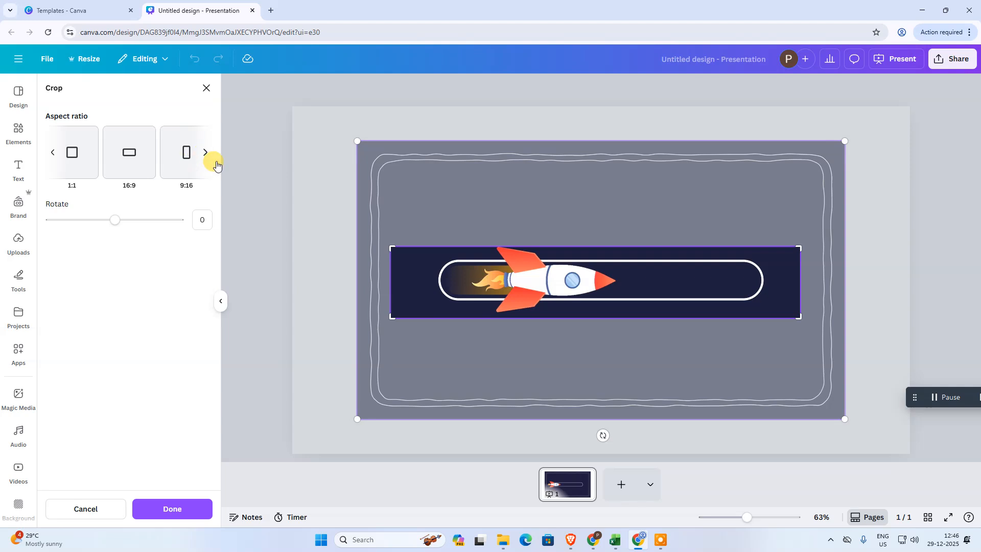
click(206, 153)
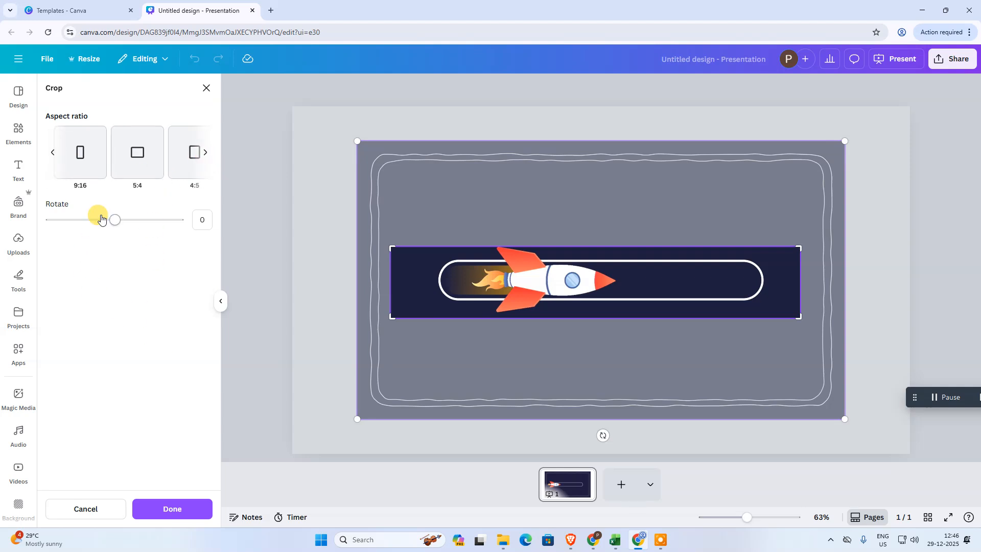
click(164, 508)
click(581, 352)
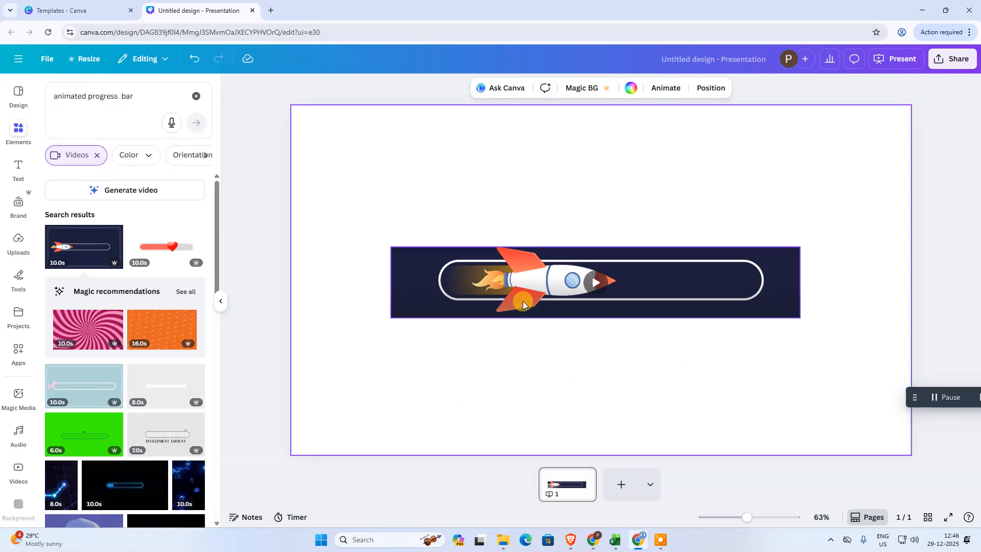
- Preview the cropped rocket video and delete it from the page
click(594, 281)
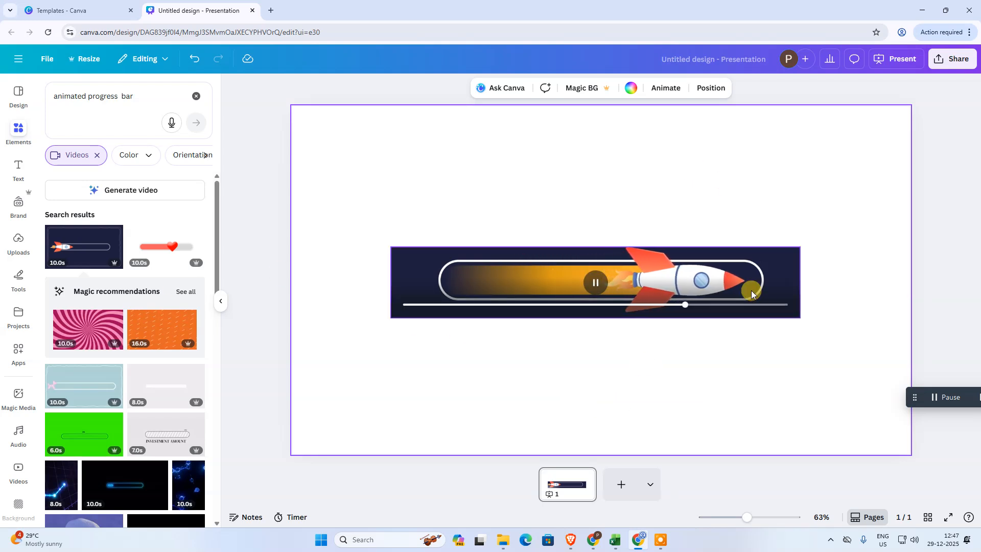
click(787, 276)
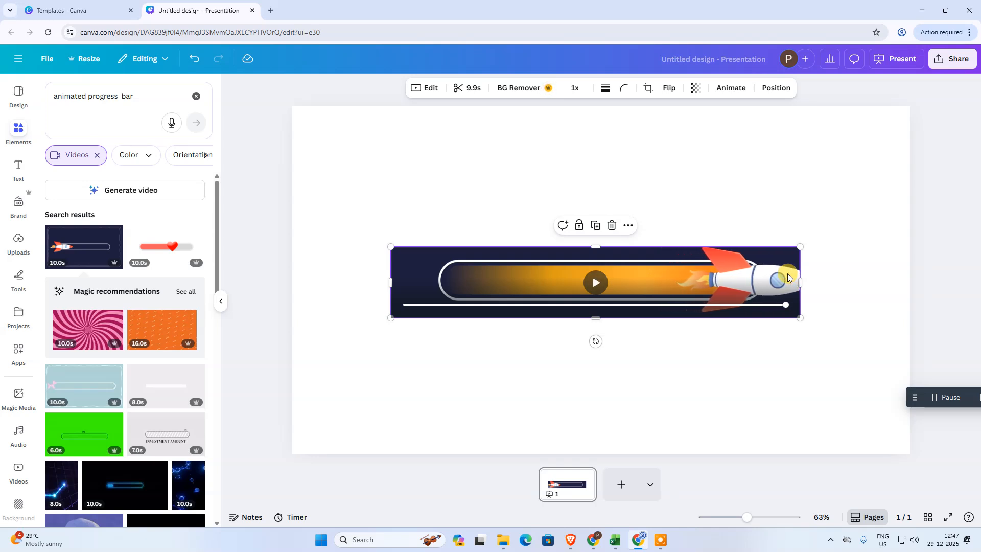
key(Delete)
click(650, 230)
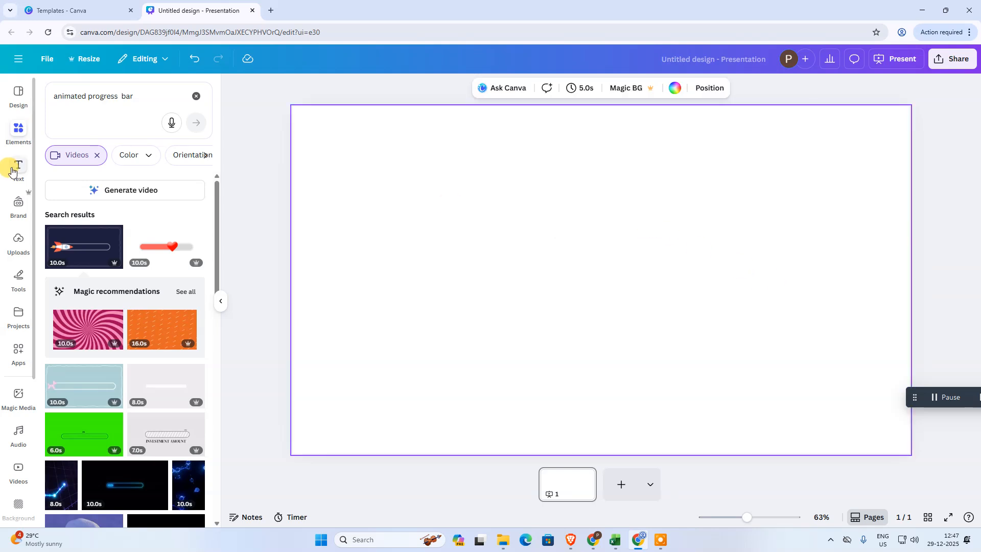
- Clear the video filter from the elements search and search the design templates for "shapes"
click(12, 130)
click(98, 156)
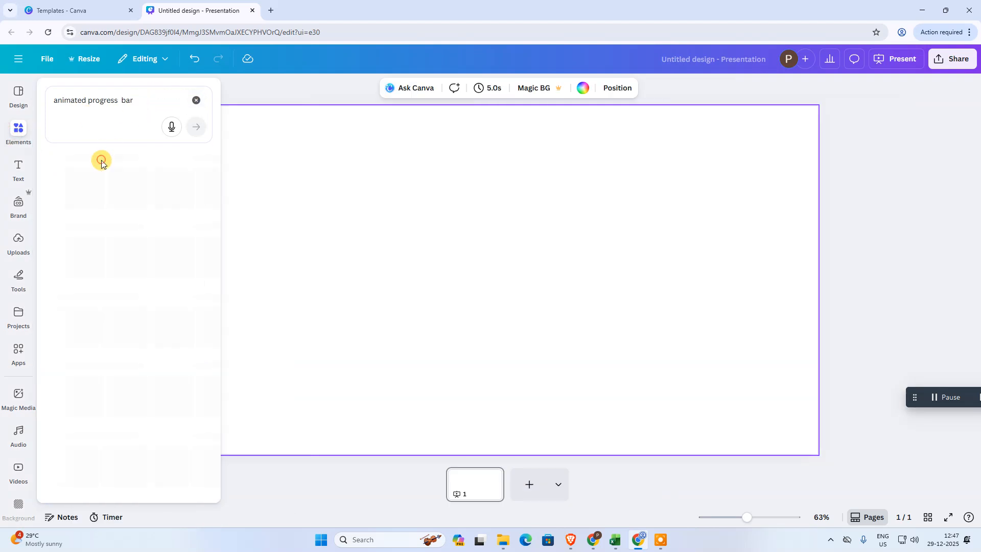
click(18, 94)
click(134, 102)
click(129, 106)
text(sapes)
key(BackSpace)
key(BackSpace)
key(BackSpace)
key(BackSpace)
key(BackSpace)
text(shape)
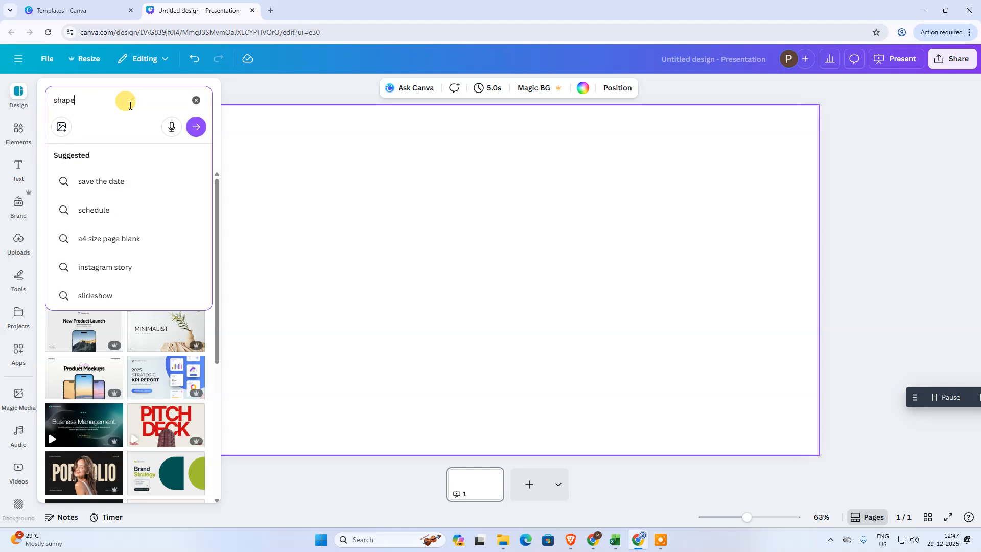
text(s)
key(Return)
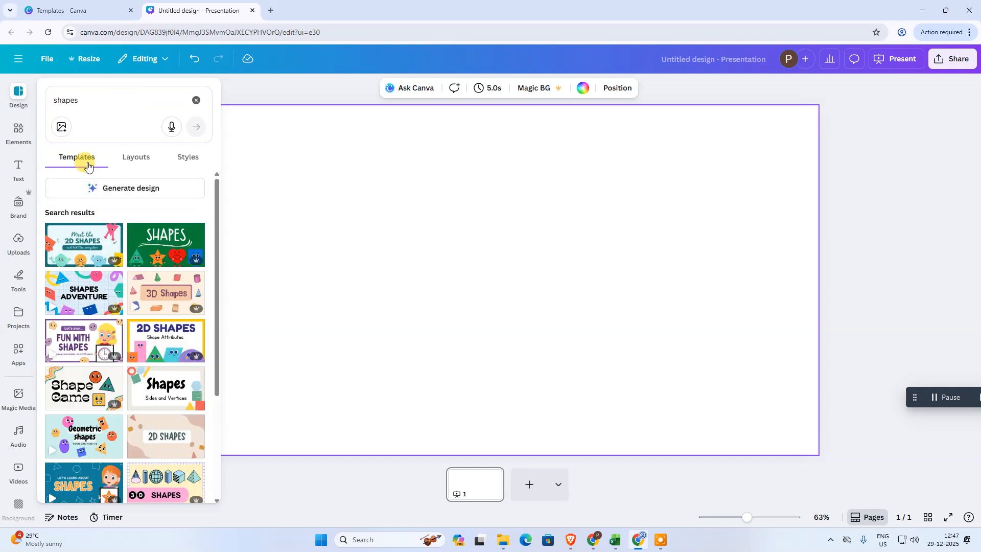
- Search the elements for "shapes", show all the shape results and add the plain rectangle to the page
click(18, 128)
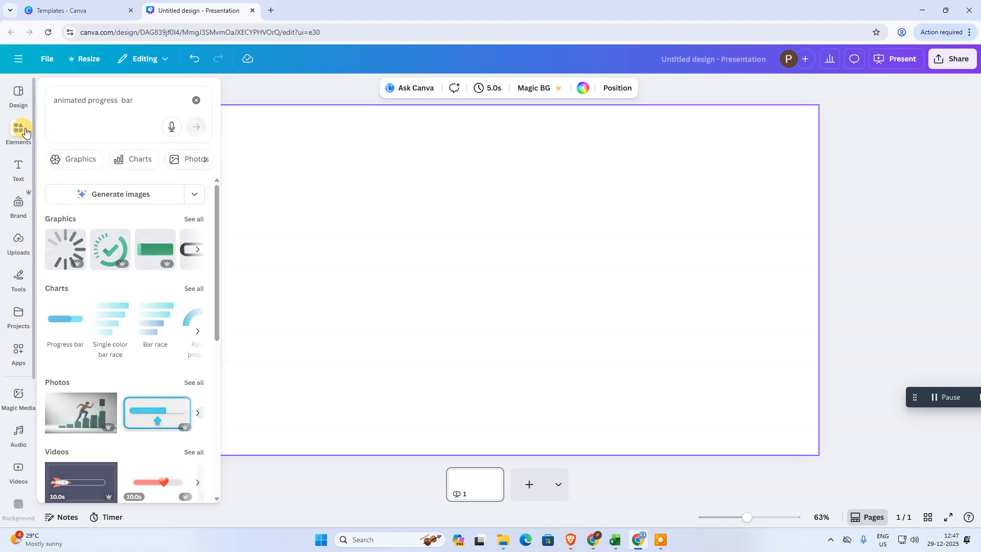
click(80, 100)
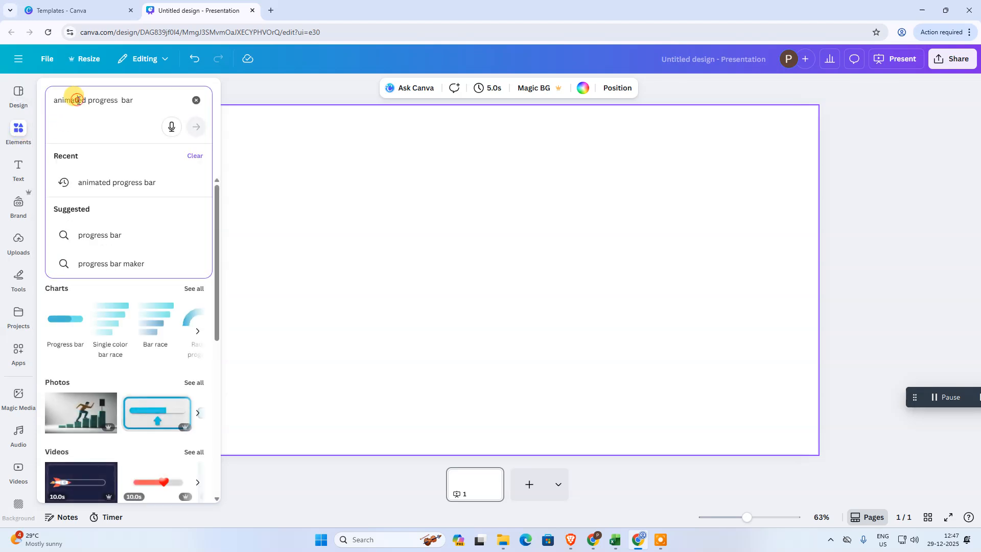
key(ctrl+a)
text(s)
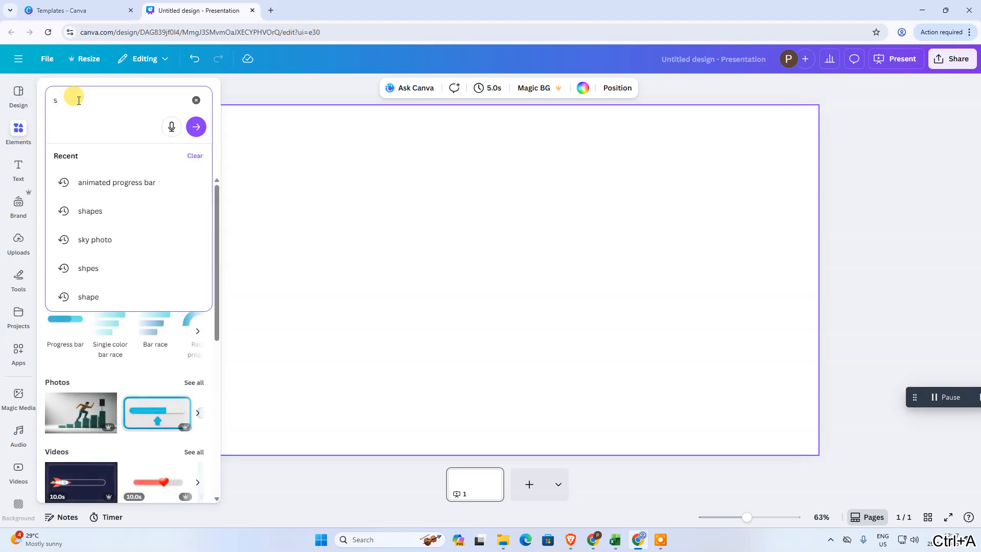
text(hapes)
key(Return)
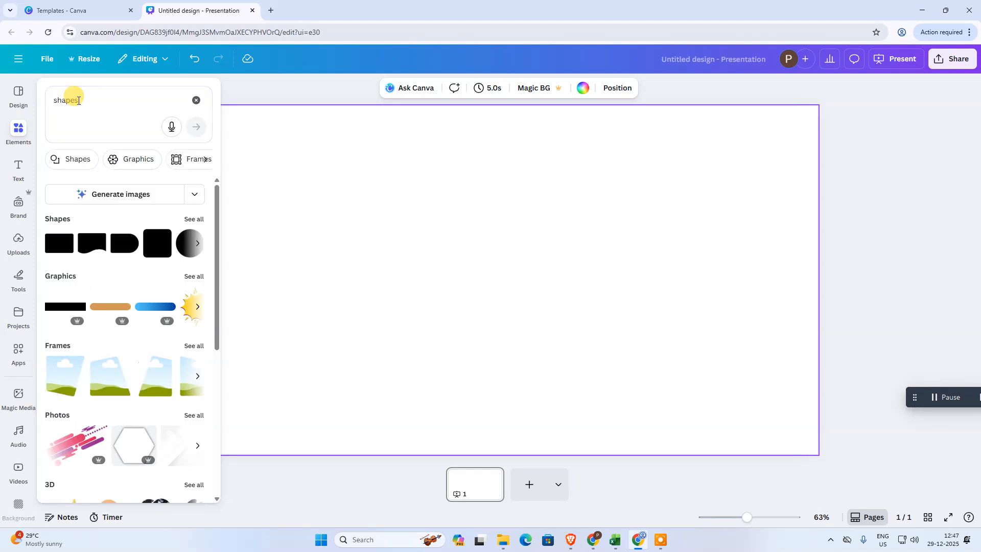
click(190, 220)
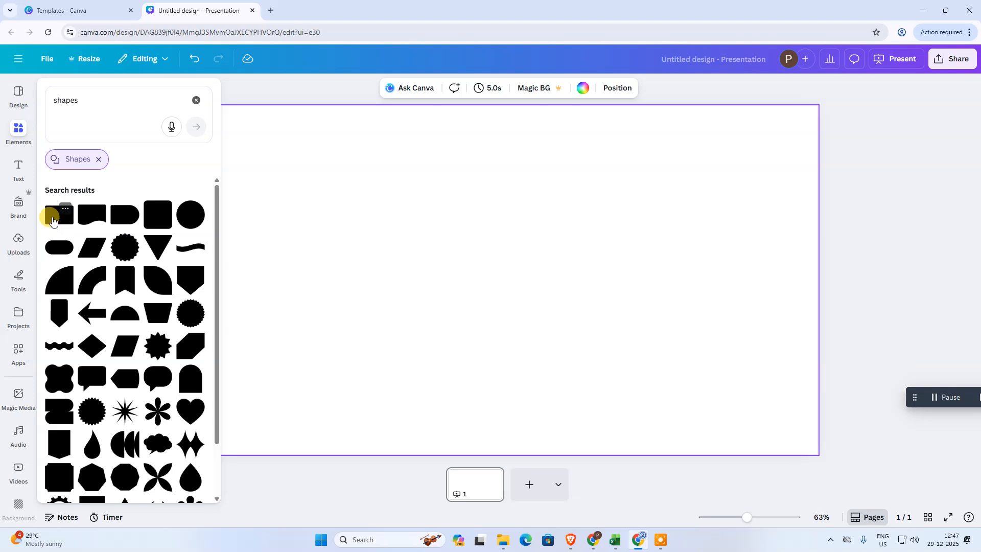
click(52, 224)
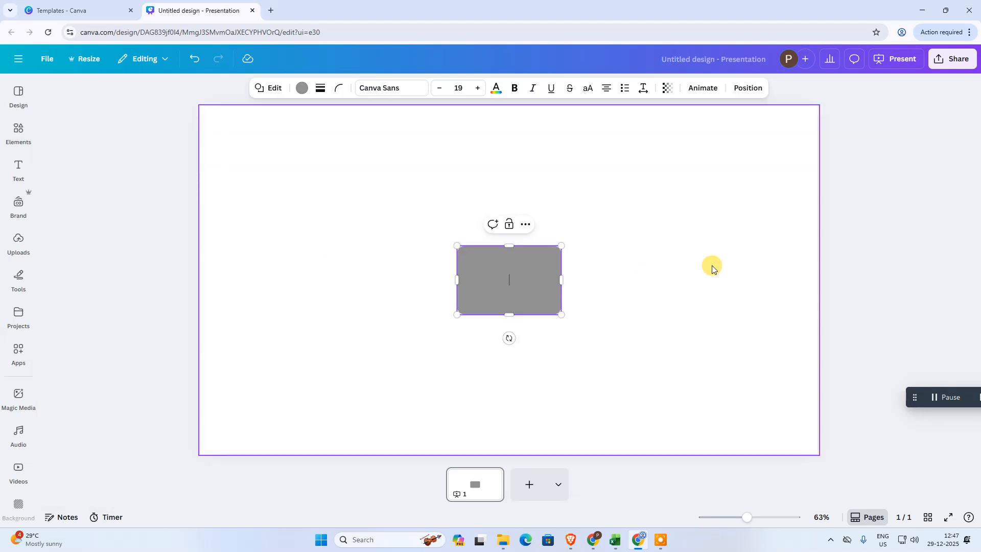
- Stretch the gray rectangle into a long, thin horizontal bar and place it at about the middle of the page
drag(482, 274, 377, 235)
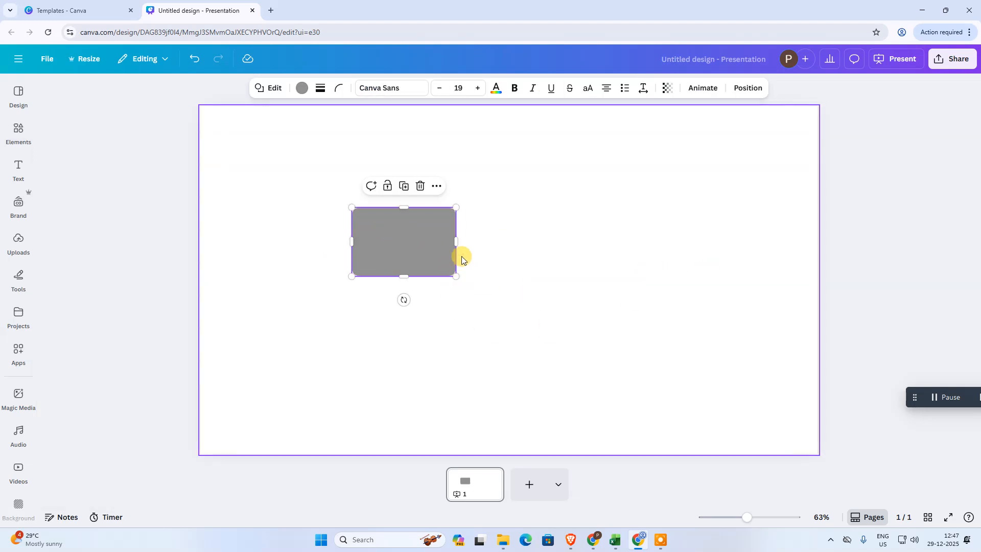
drag(456, 243, 657, 227)
drag(513, 236, 516, 272)
drag(511, 307, 515, 305)
click(692, 333)
click(522, 295)
drag(668, 303, 746, 302)
drag(601, 282, 563, 276)
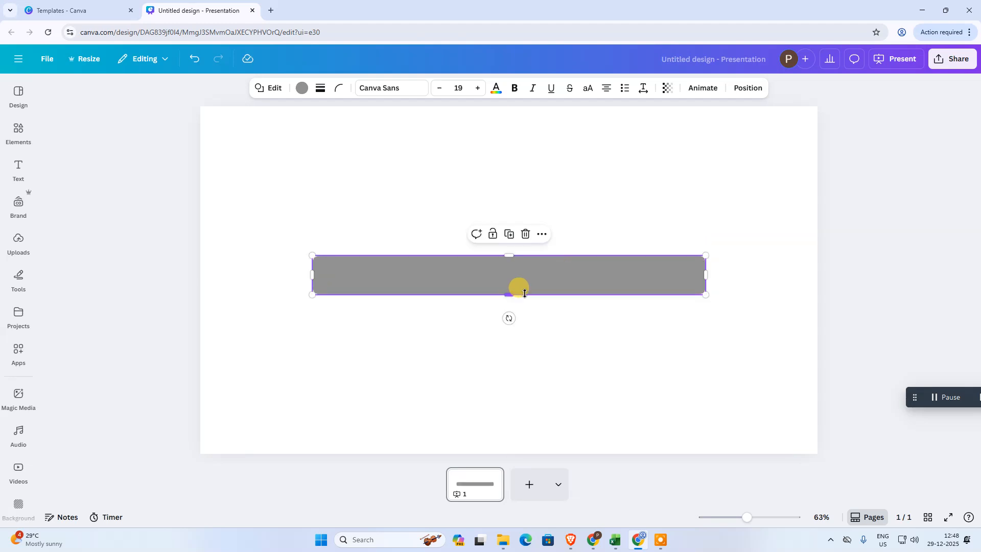
- Fully round the corners of the gray bar to give it a pill shape
click(416, 329)
click(392, 284)
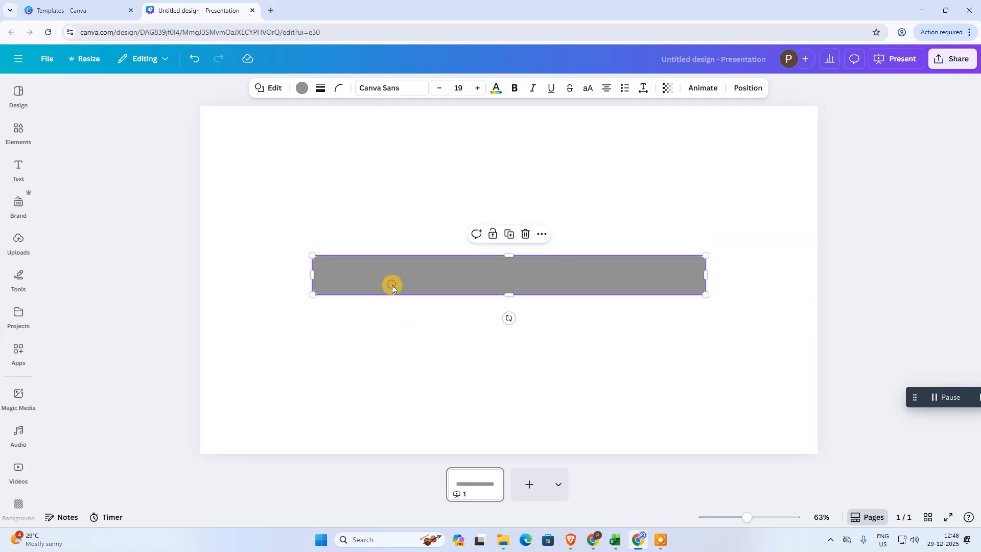
click(339, 88)
drag(309, 132, 368, 128)
- Give the bar a solid black outline with a stroke weight of 59 and fill it with white
click(320, 87)
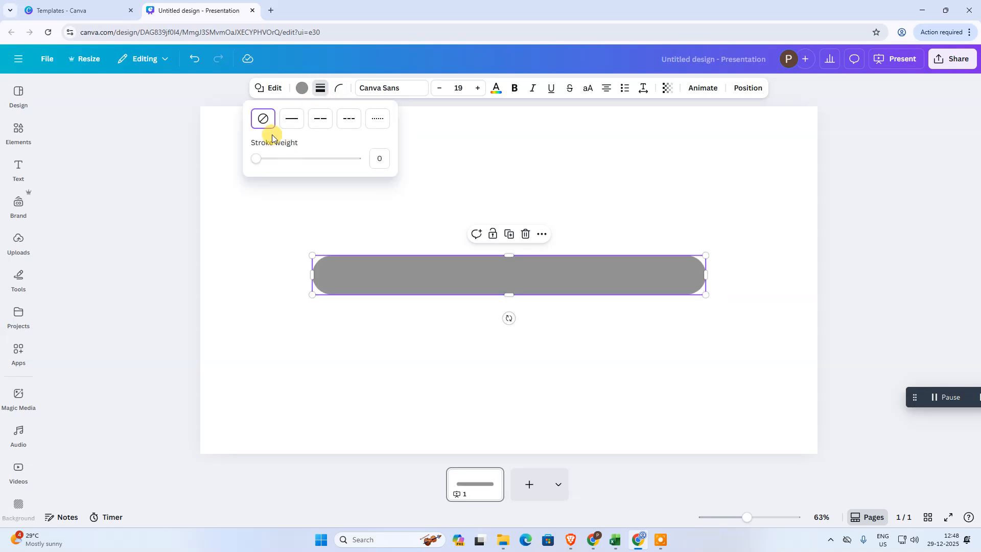
click(376, 157)
click(291, 118)
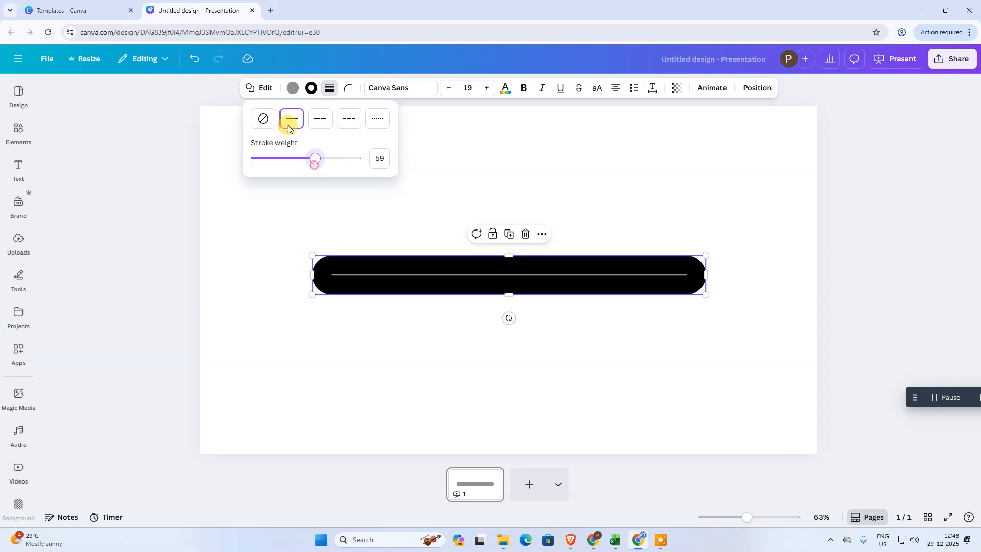
click(293, 88)
click(153, 169)
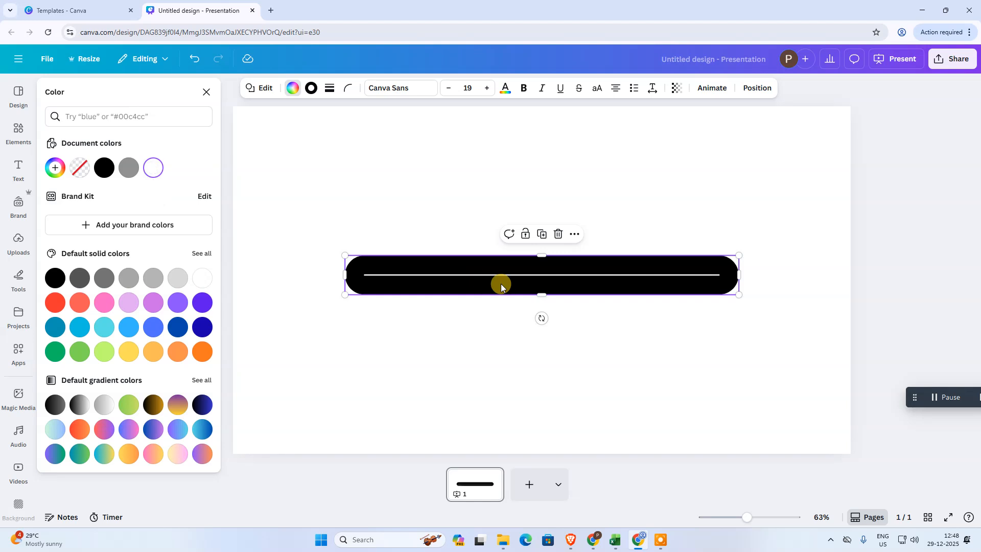
click(519, 324)
click(428, 265)
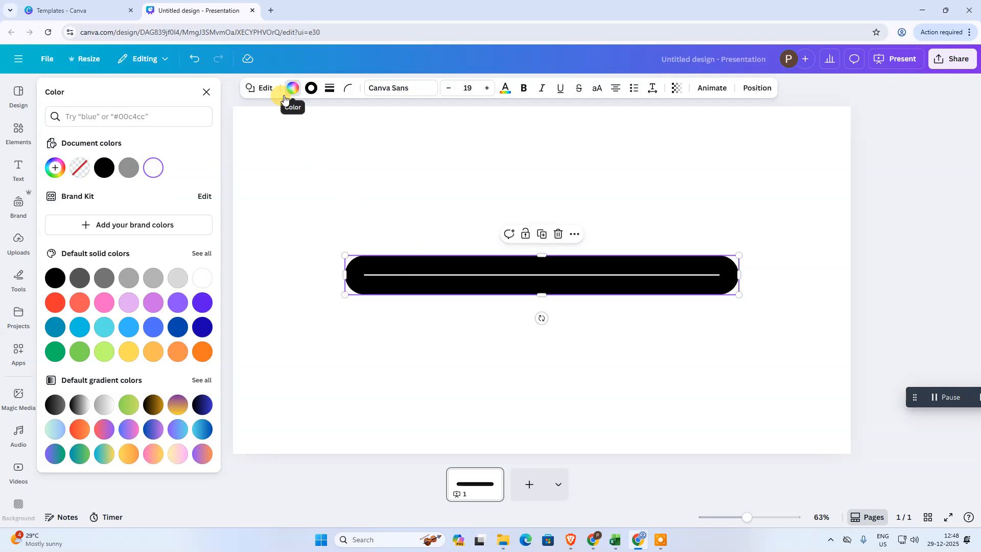
- Reposition the bar slightly above the middle of the page and reapply its white fill
click(328, 90)
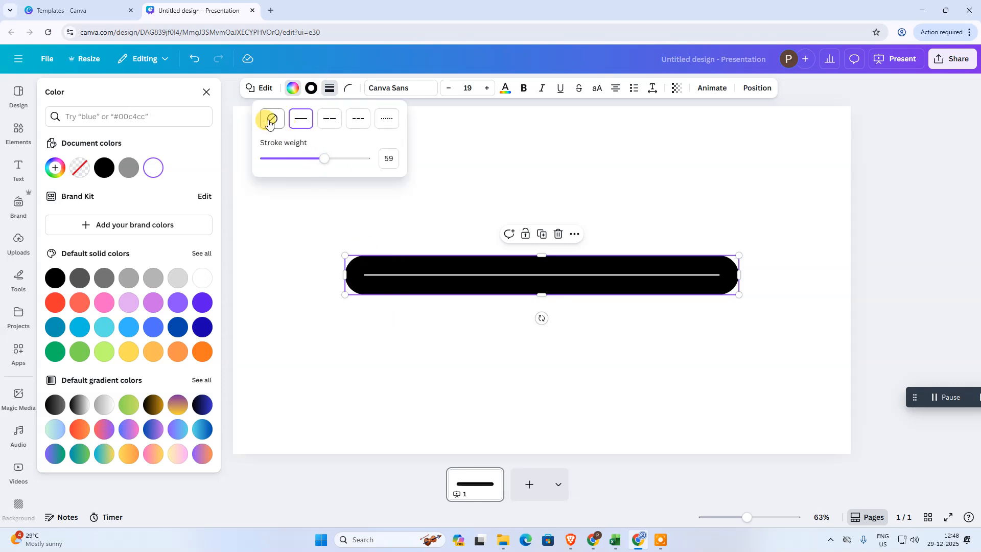
drag(441, 275, 433, 190)
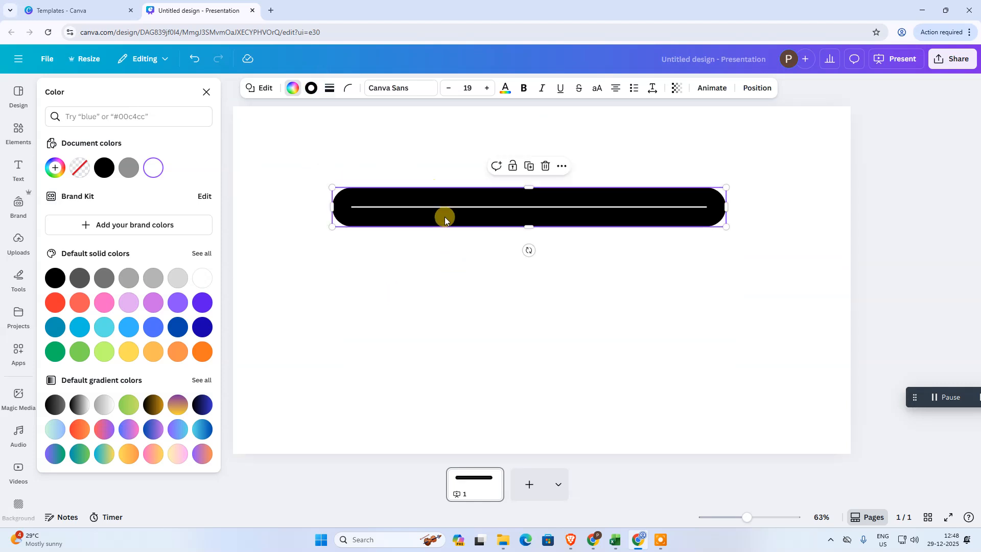
drag(517, 219, 525, 261)
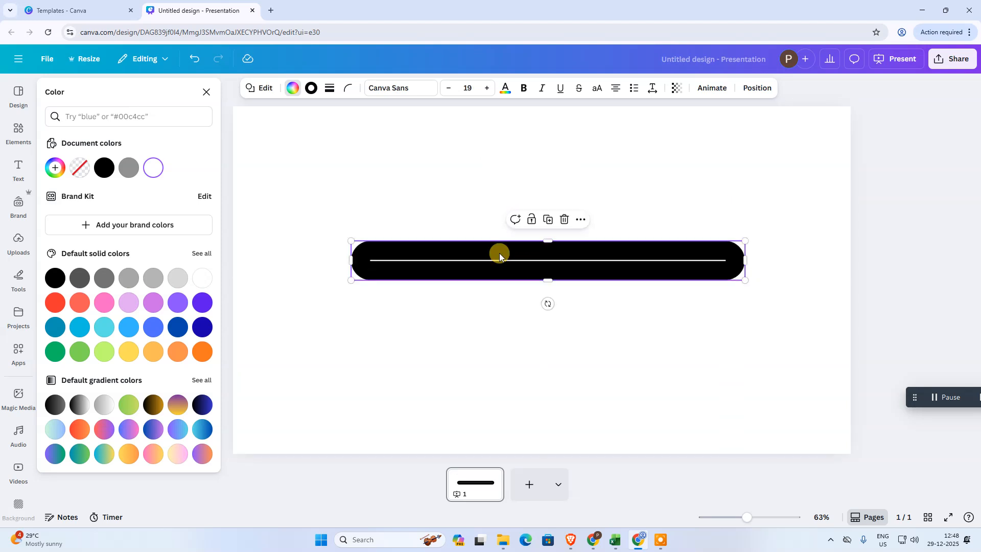
click(129, 167)
click(149, 167)
- Reduce the stroke weight of the bar's black outline to 10
click(327, 92)
mouse_move(320, 158)
mouse_down()
mouse_move(284, 162)
mouse_move(307, 159)
mouse_up()
double_click(501, 262)
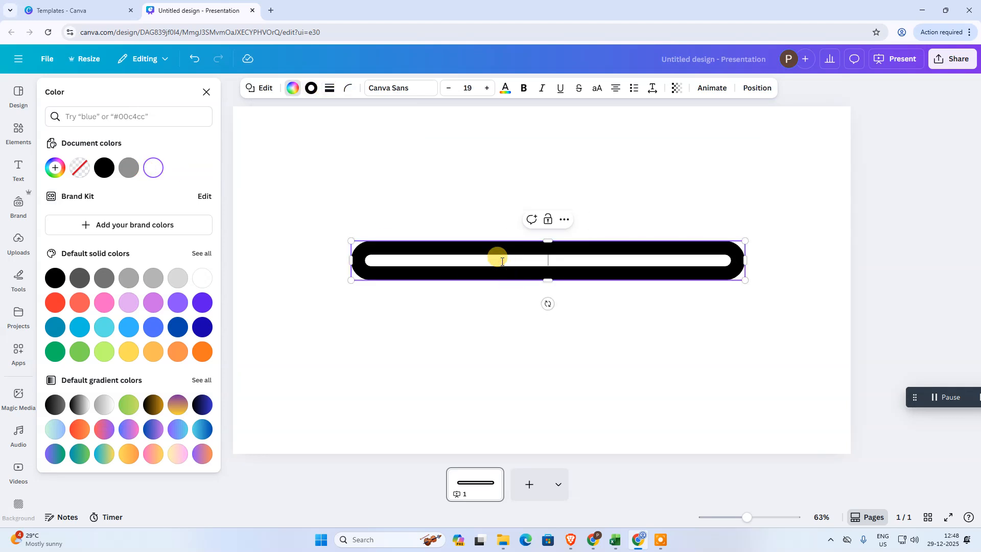
click(329, 87)
drag(310, 162, 282, 165)
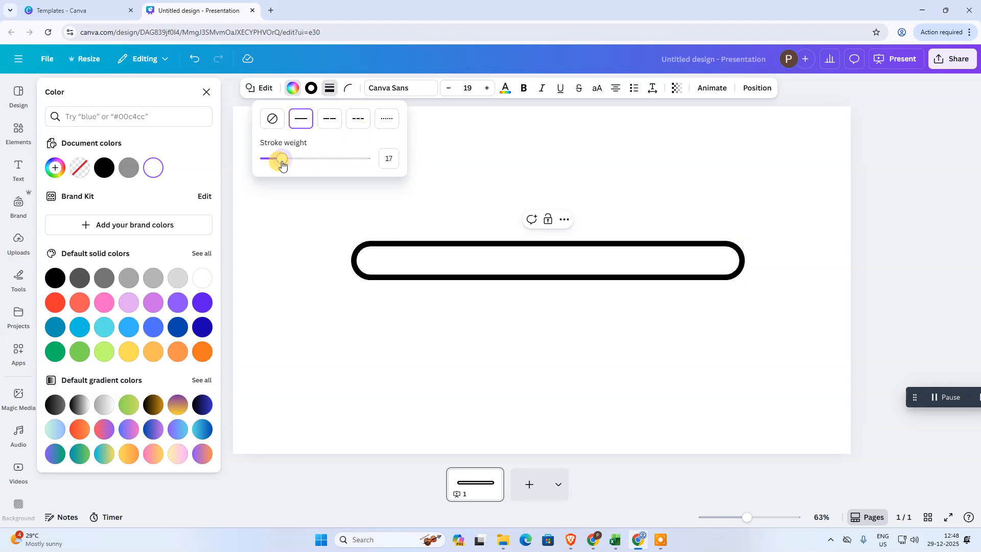
click(398, 158)
text(10)
key(Return)
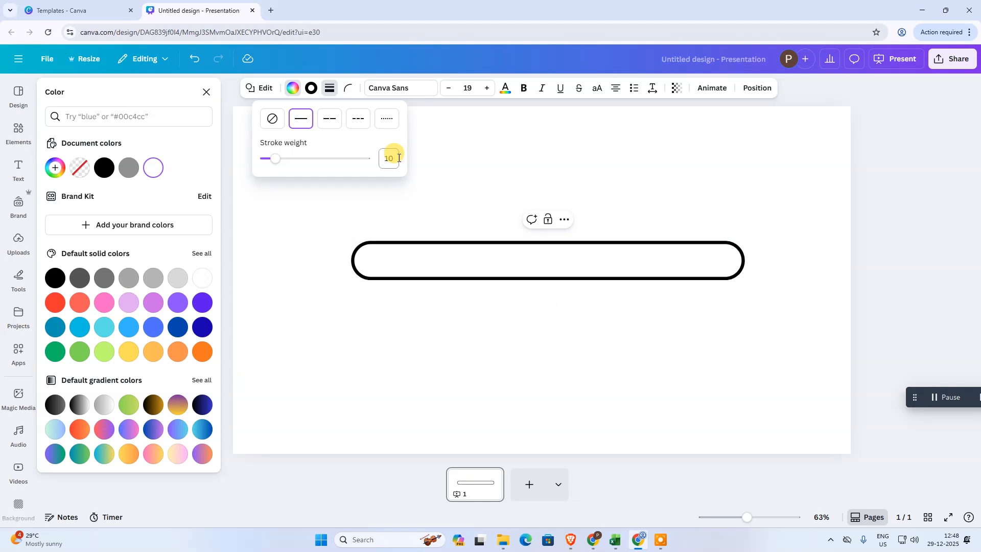
- Change the bar's outline color to white and set its corner rounding to 100
click(312, 90)
click(105, 168)
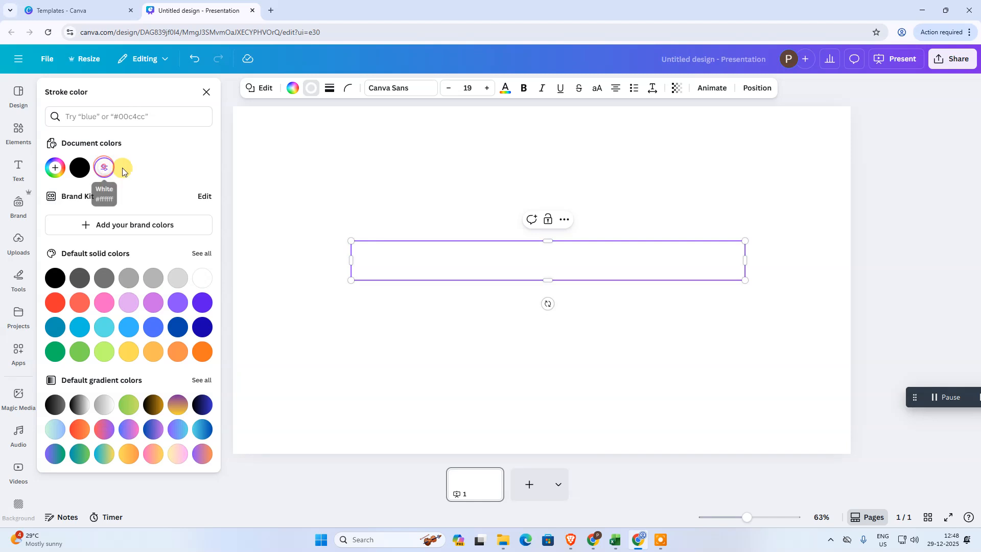
click(347, 90)
mouse_move(363, 129)
mouse_down()
mouse_move(333, 131)
mouse_move(359, 136)
mouse_up()
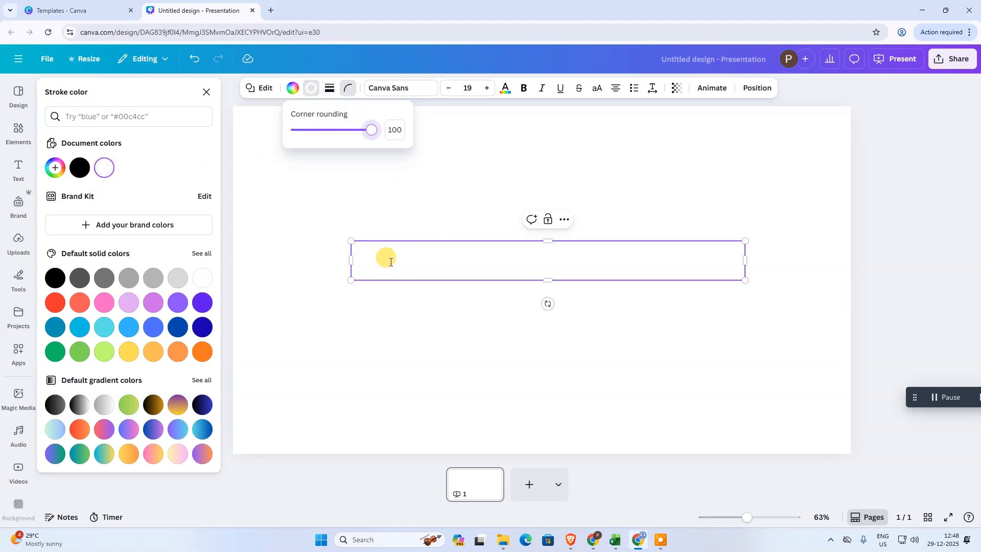
click(418, 361)
- Fill the white-outlined bar with light gray
click(436, 262)
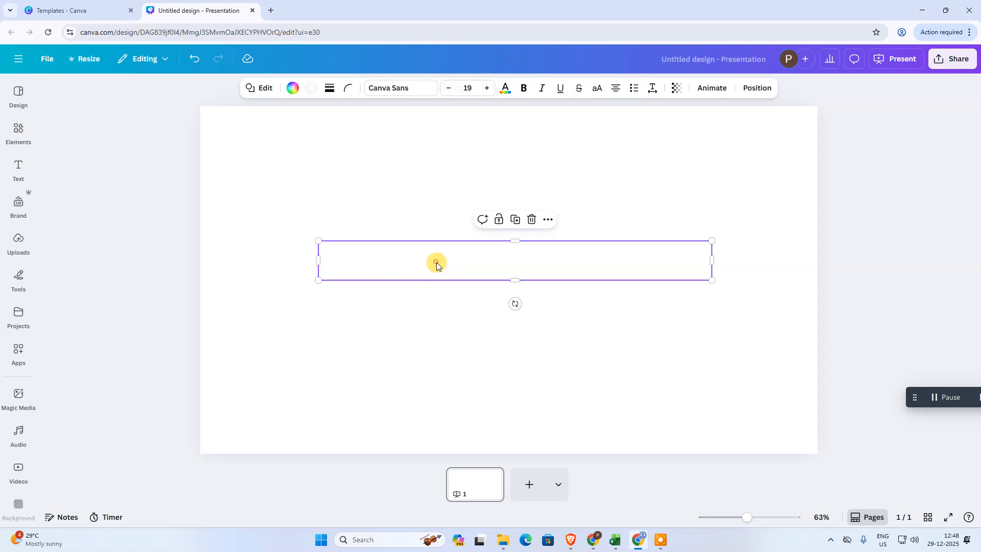
click(291, 89)
click(172, 276)
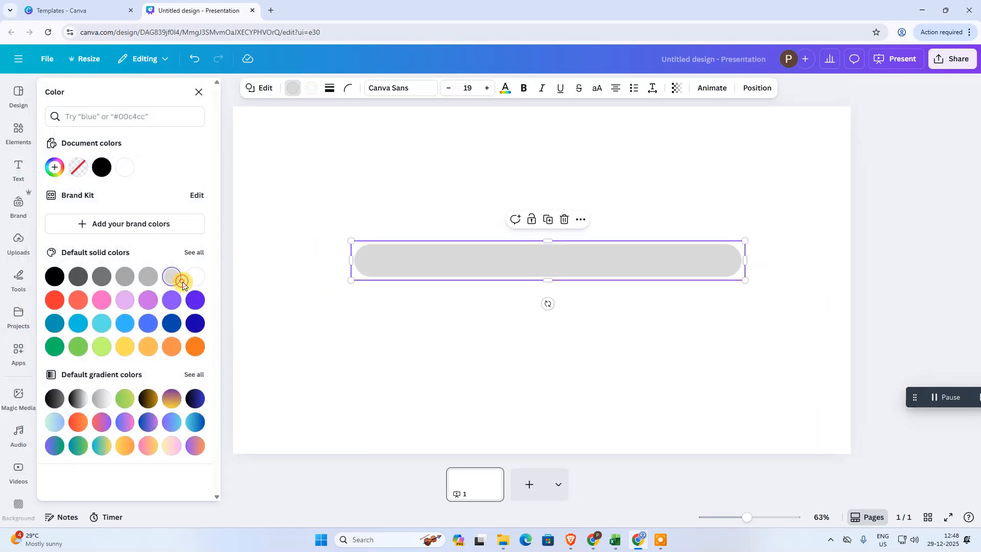
- Try a light purple page background behind the bar, and undo it
click(422, 331)
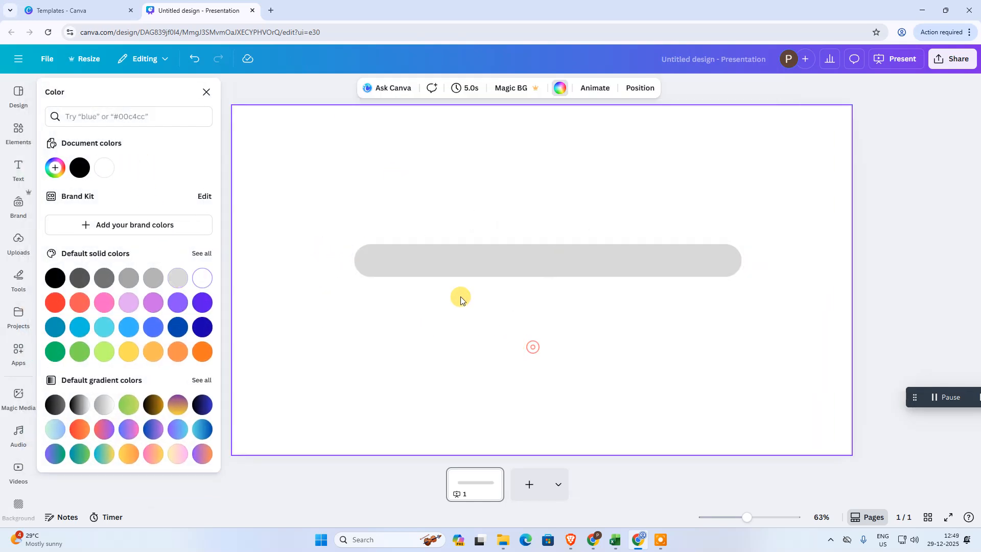
click(148, 303)
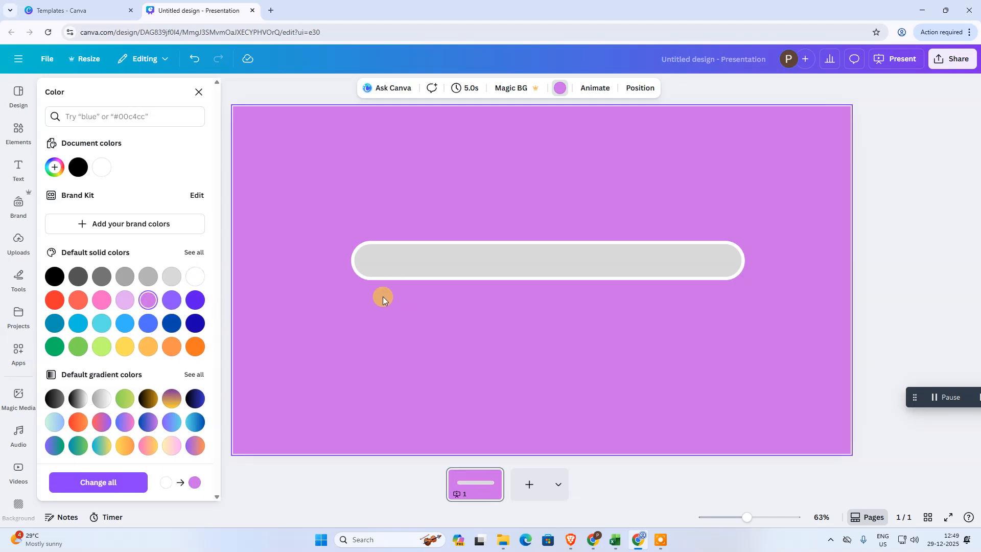
key(ctrl+z)
- Fill the bar with light purple and center it on the page
click(445, 258)
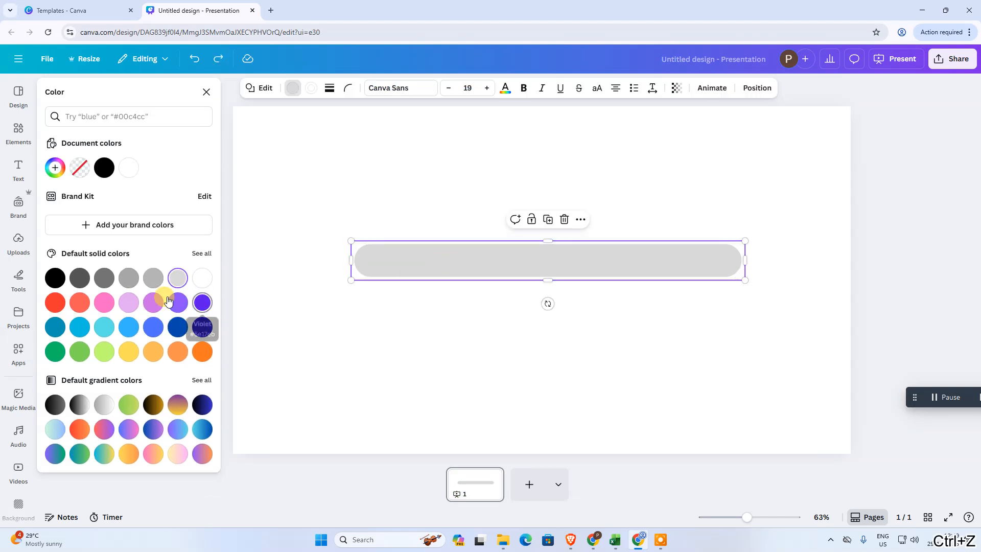
click(152, 301)
click(506, 329)
mouse_move(463, 265)
mouse_down()
mouse_move(496, 279)
mouse_move(469, 282)
mouse_up()
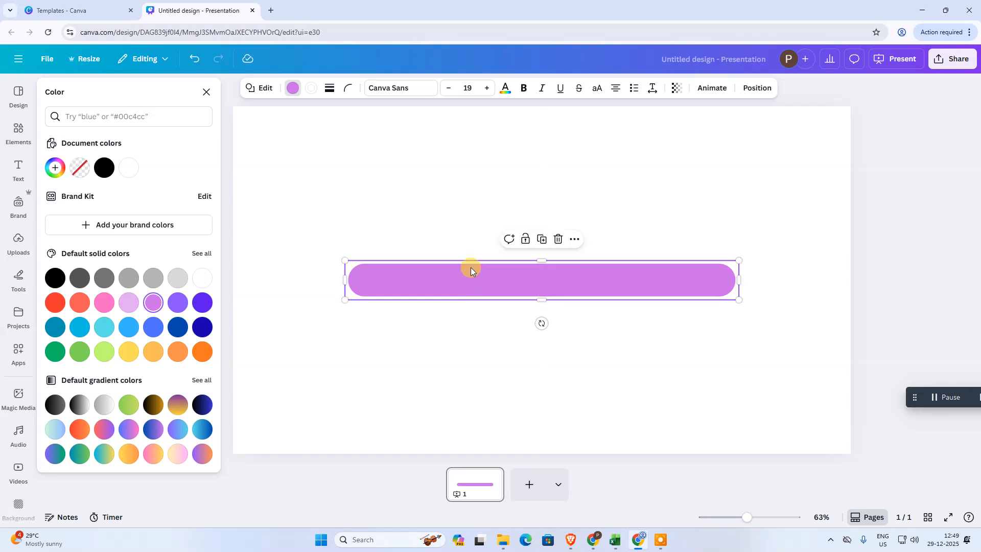
click(456, 194)
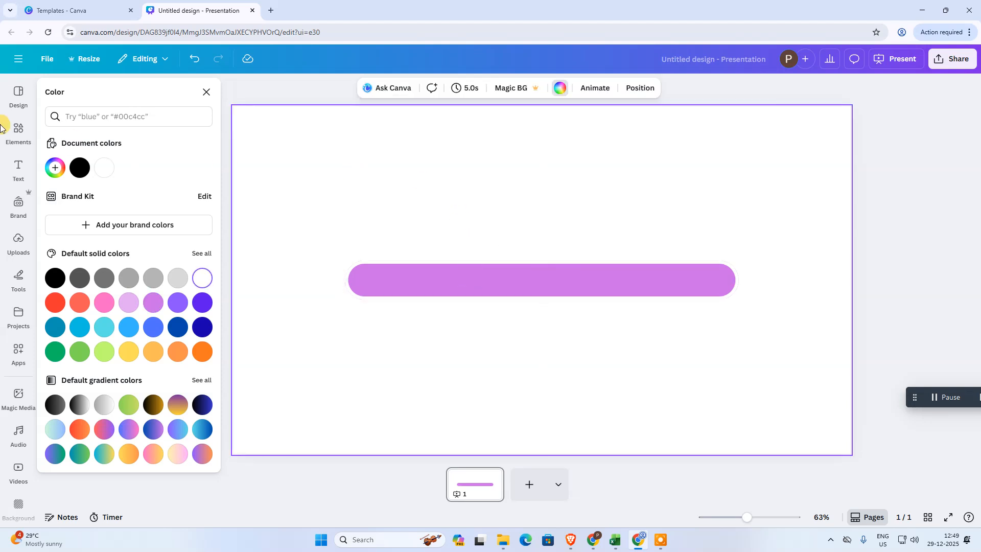
- Remove the shapes filter from the elements search and search for "sky photo"
click(18, 134)
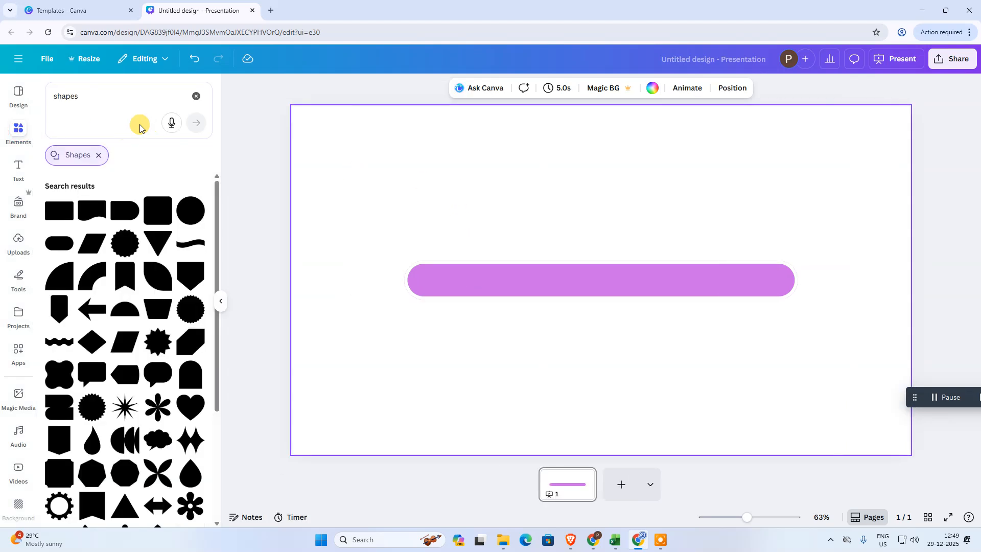
click(98, 155)
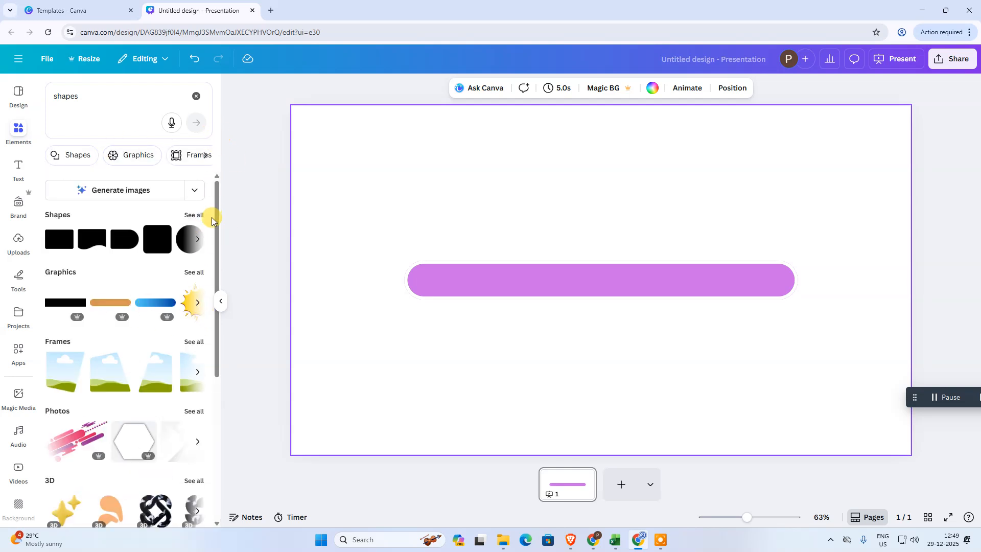
drag(217, 202, 221, 167)
drag(97, 95, 49, 95)
key(BackSpace)
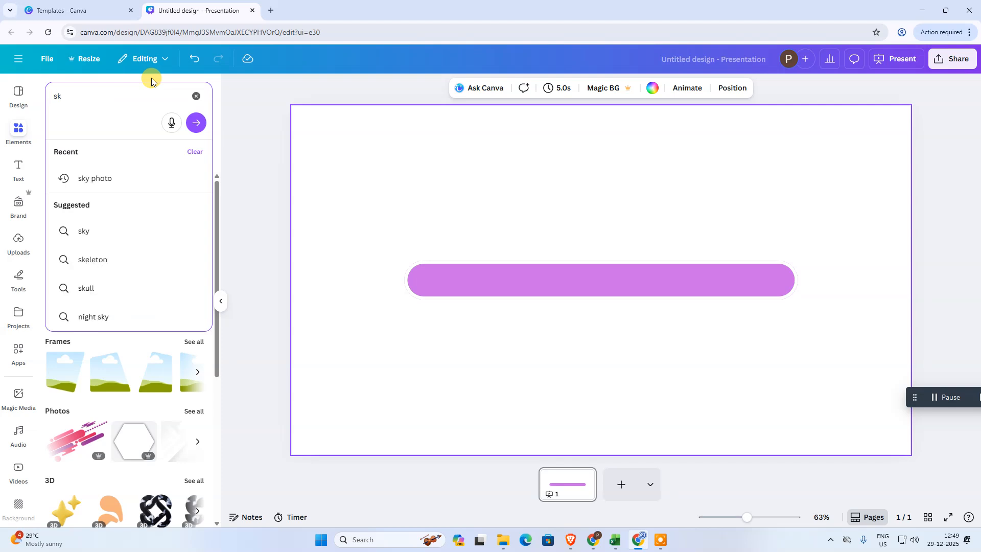
text(sk)
click(97, 178)
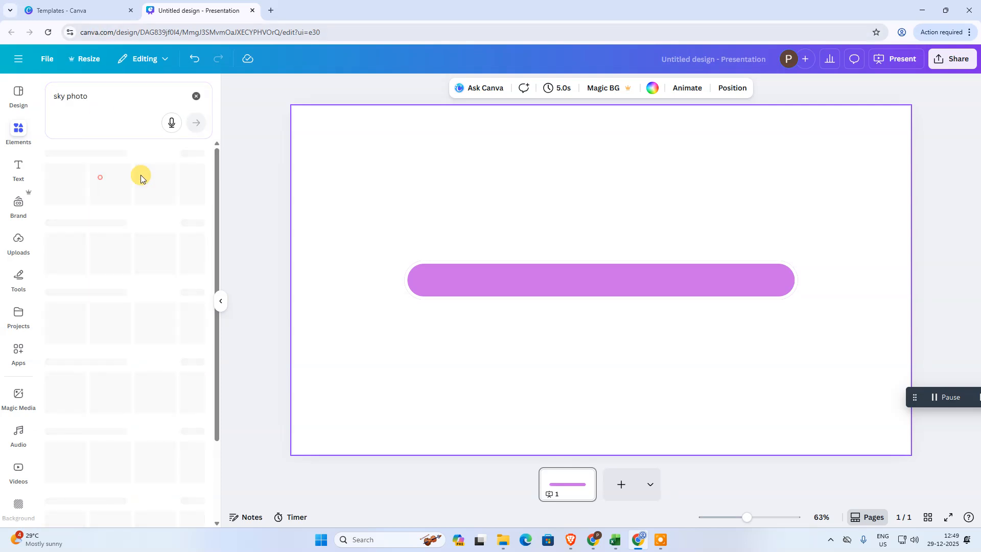
- Show all the photo results and add the bright blue sky photo with white clouds to the page
scroll(166, 320, down, 5)
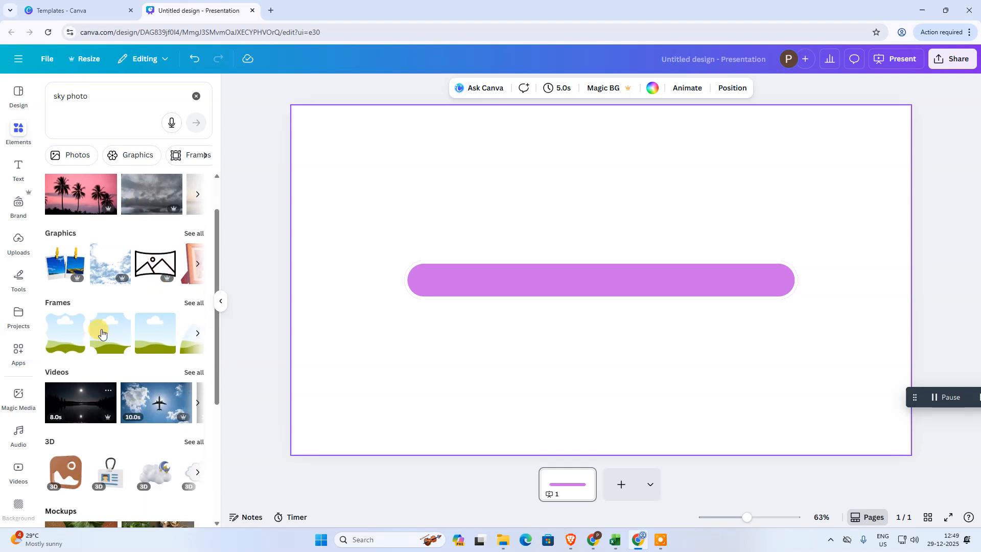
scroll(118, 278, up, 4)
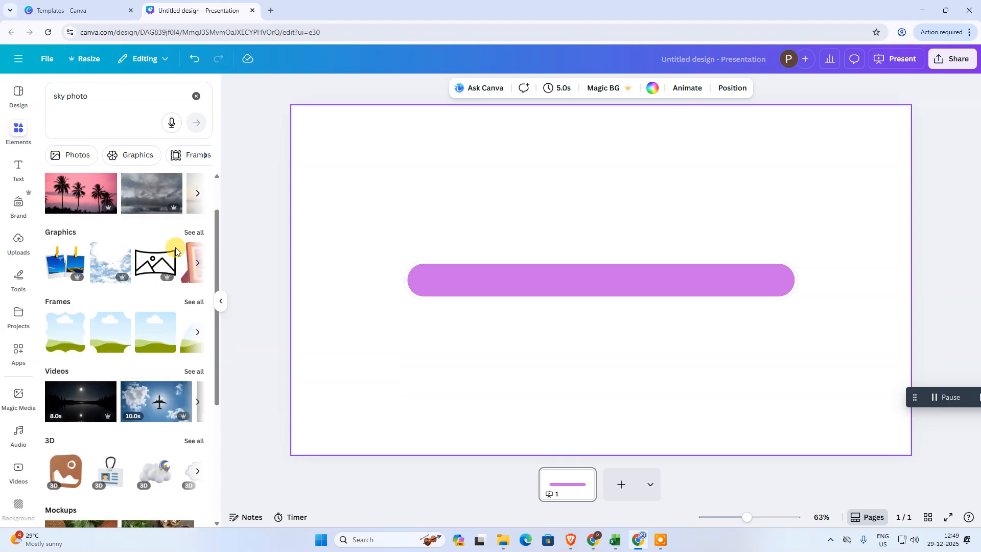
scroll(174, 235, up, 2)
click(196, 216)
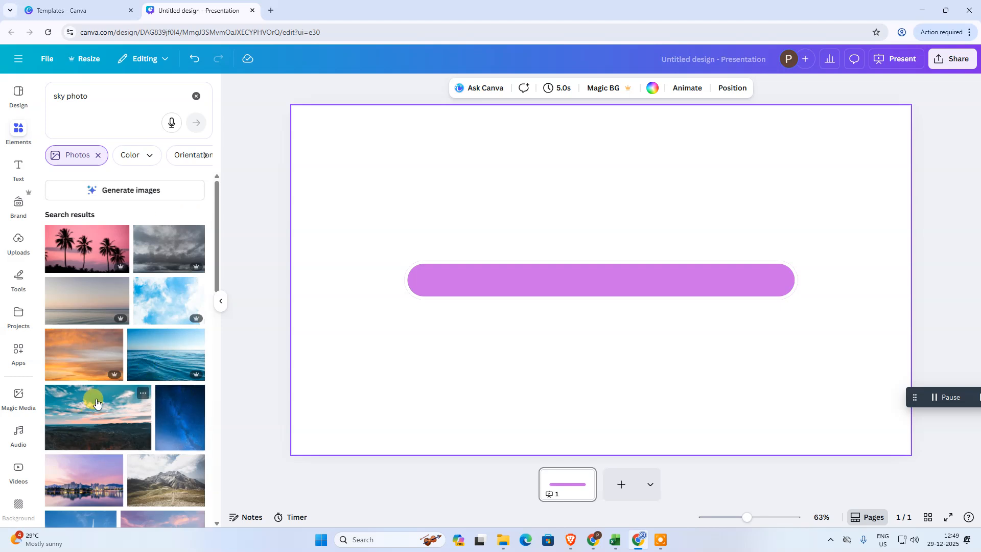
scroll(89, 396, down, 2)
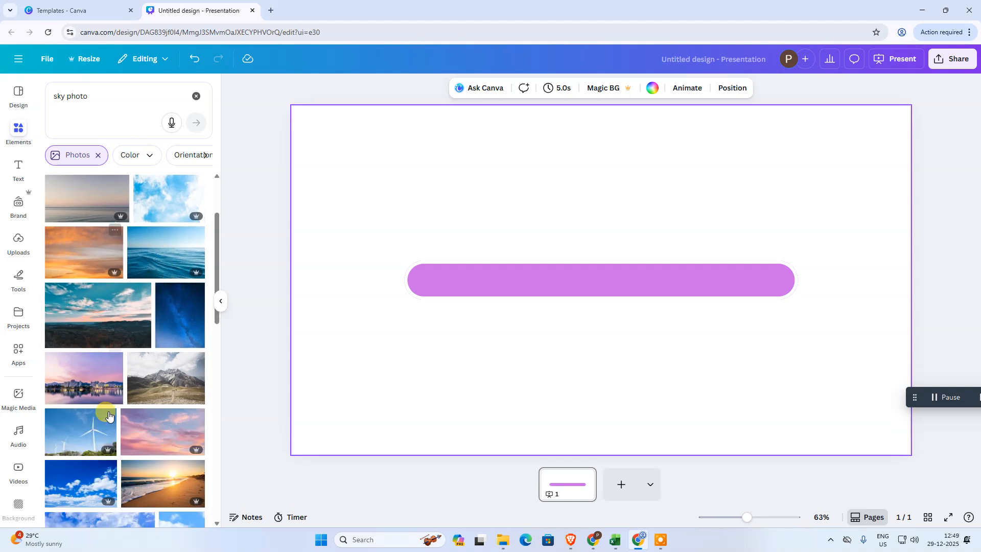
scroll(77, 450, down, 1)
click(77, 452)
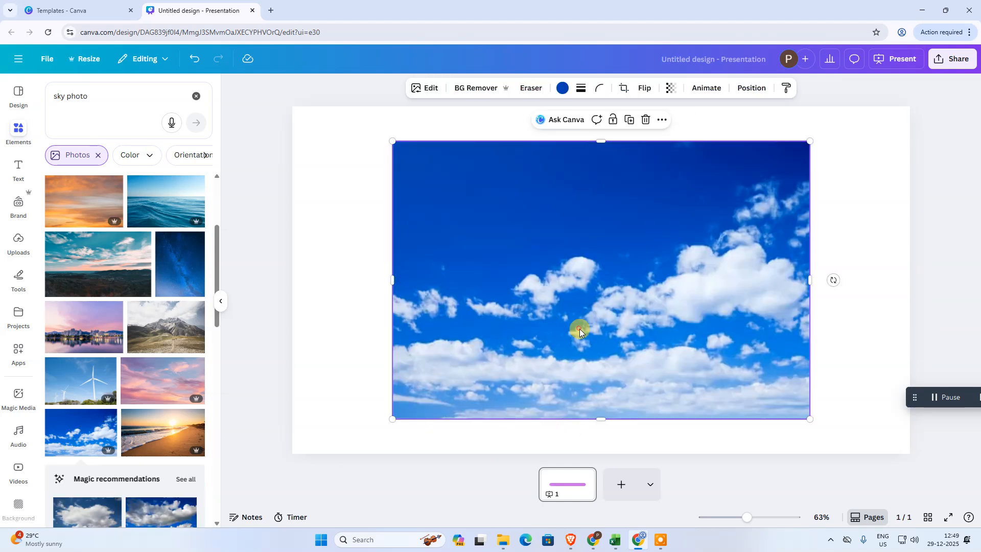
- Crop the sky photo to a thin horizontal strip above the purple bar and set its corner rounding to 100
drag(600, 141, 613, 264)
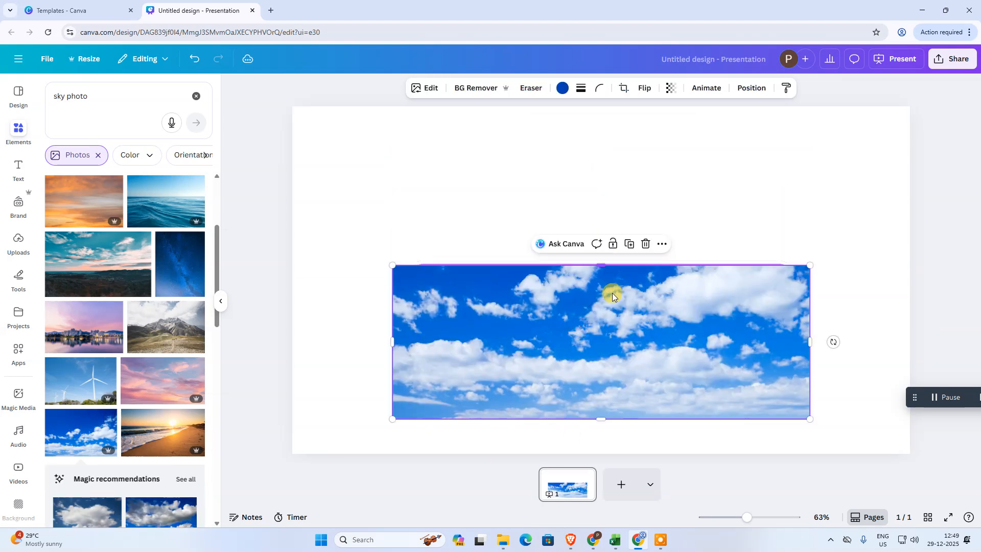
drag(596, 418, 544, 222)
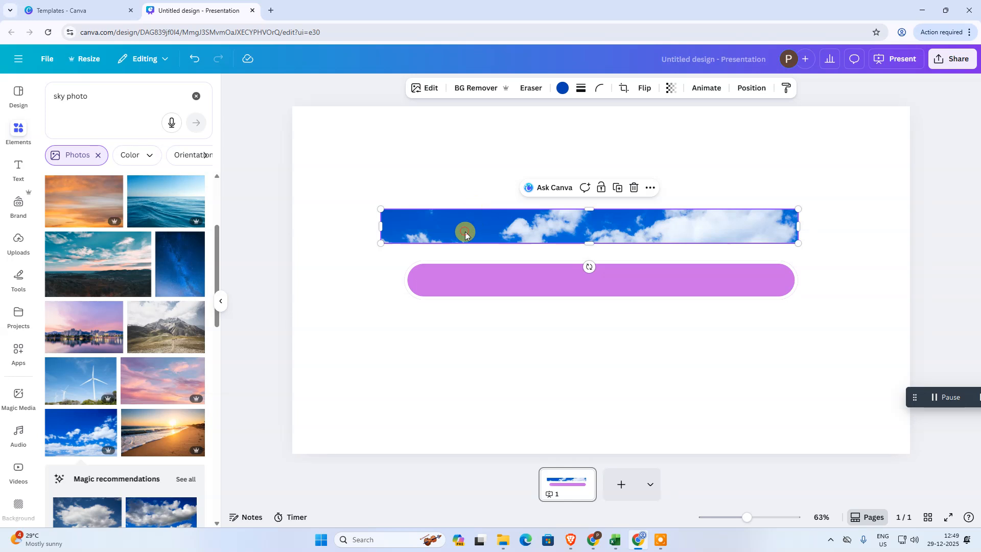
click(600, 89)
drag(548, 131, 627, 134)
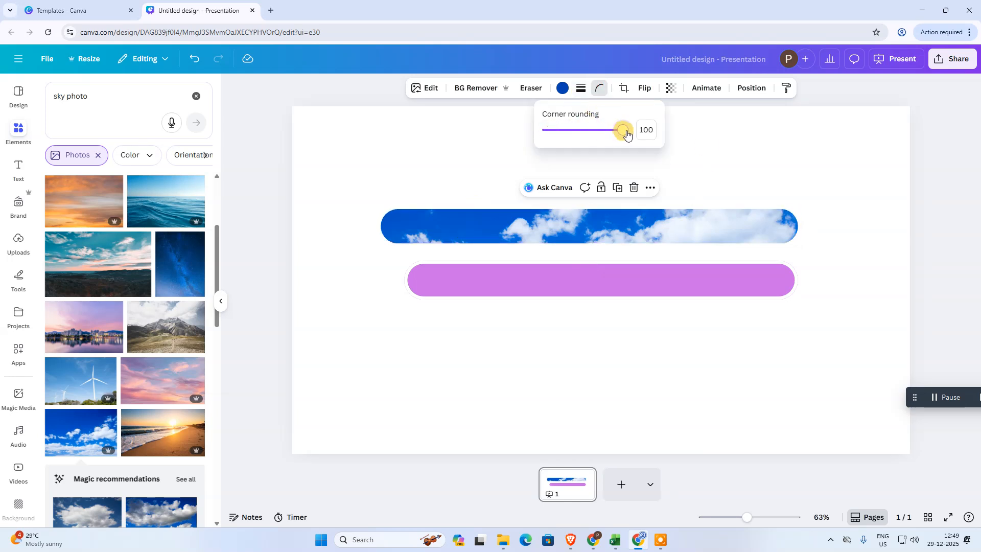
- Try to give the sky strip an outline with a stroke weight of 10
click(581, 89)
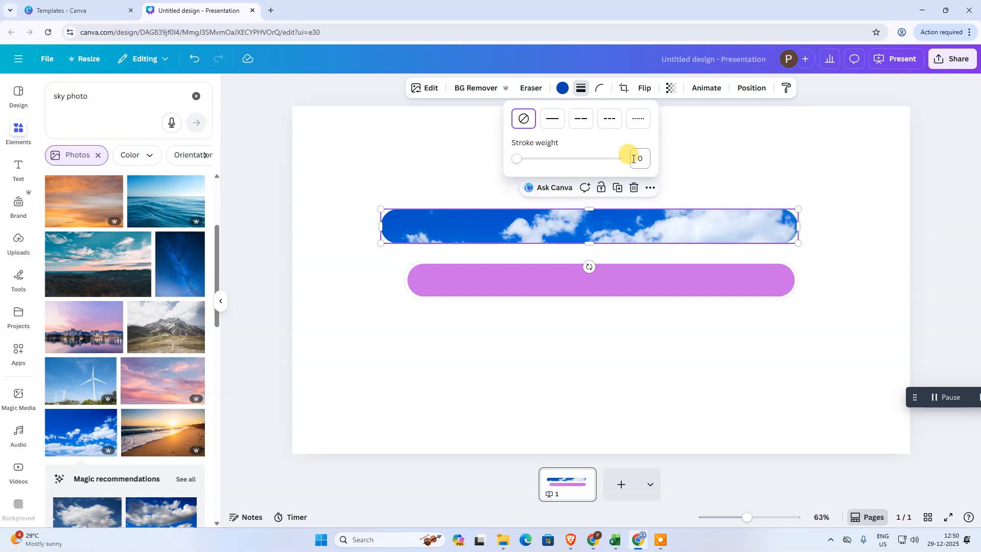
text(10)
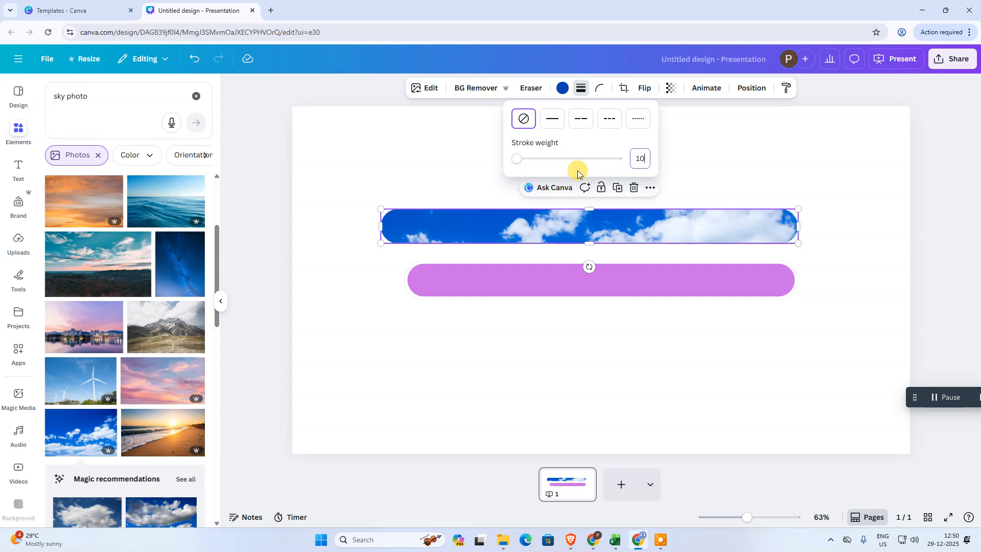
click(698, 161)
click(697, 161)
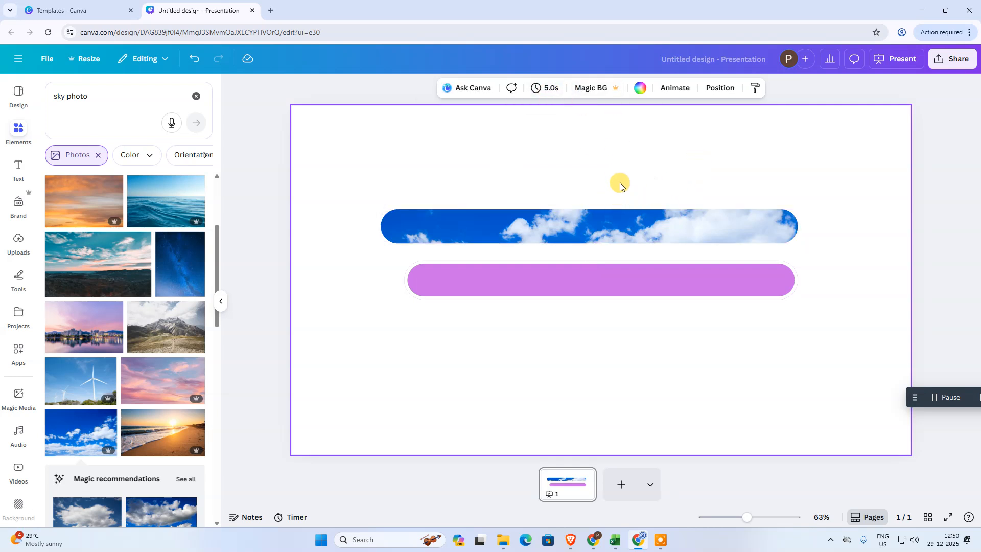
- Give the sky strip a solid white outline with a stroke weight of 10
click(613, 218)
click(581, 88)
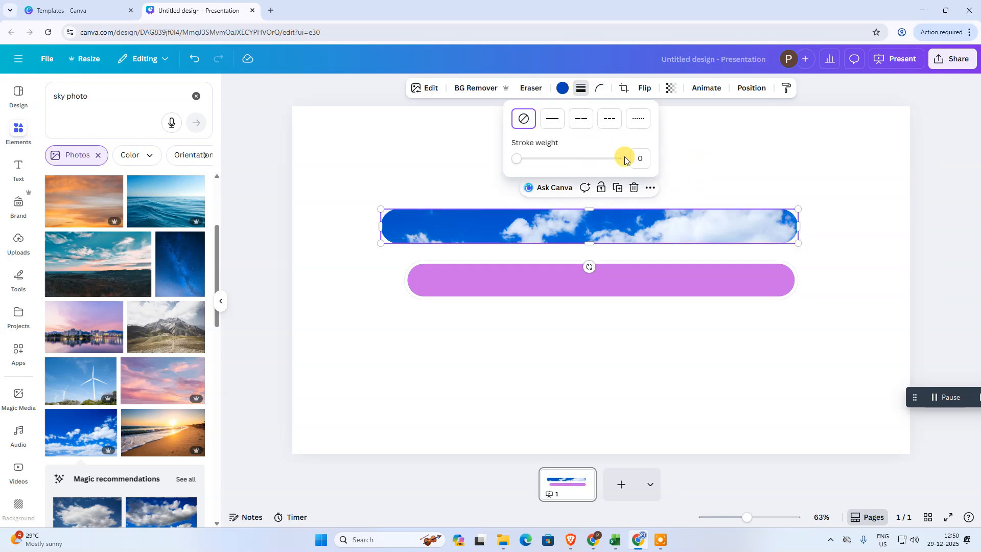
click(554, 118)
click(638, 158)
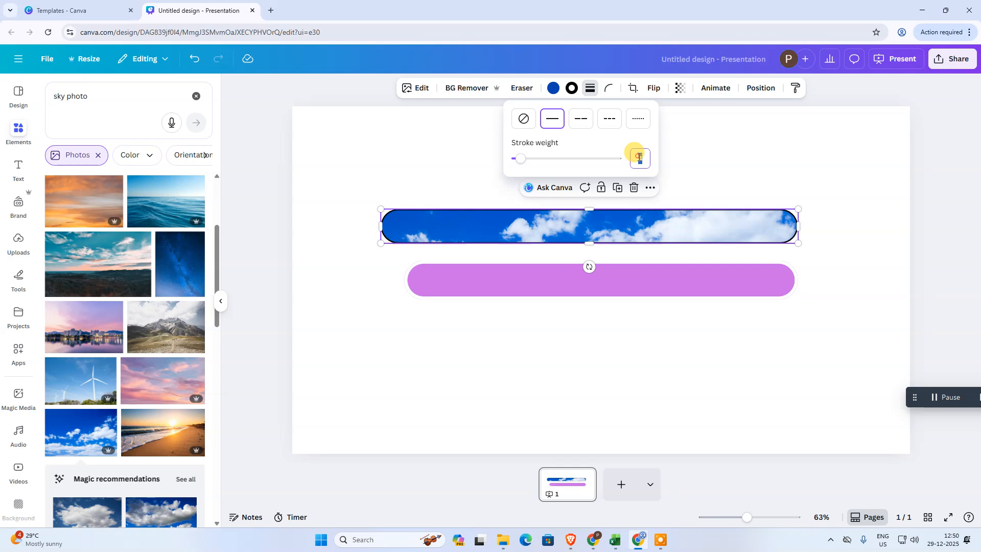
key(Return)
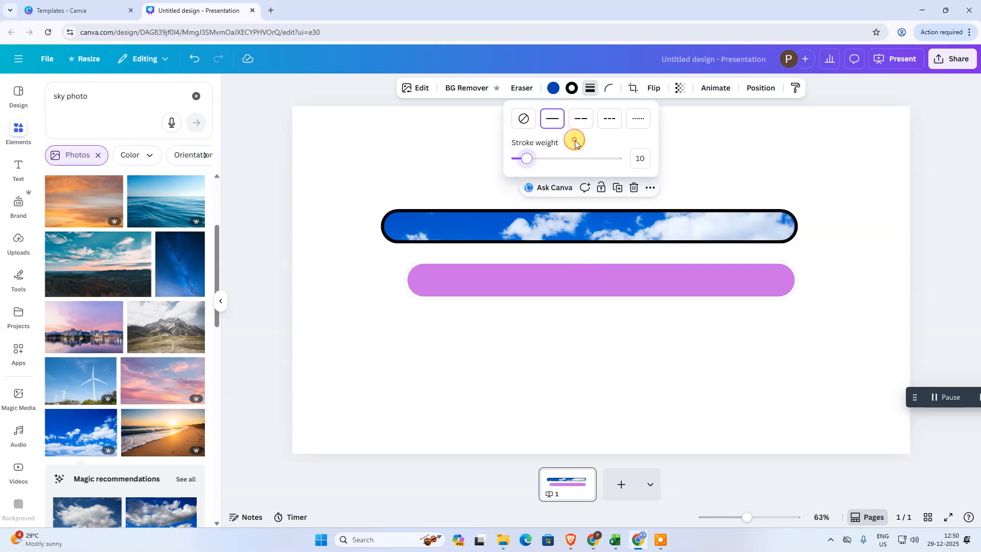
click(571, 92)
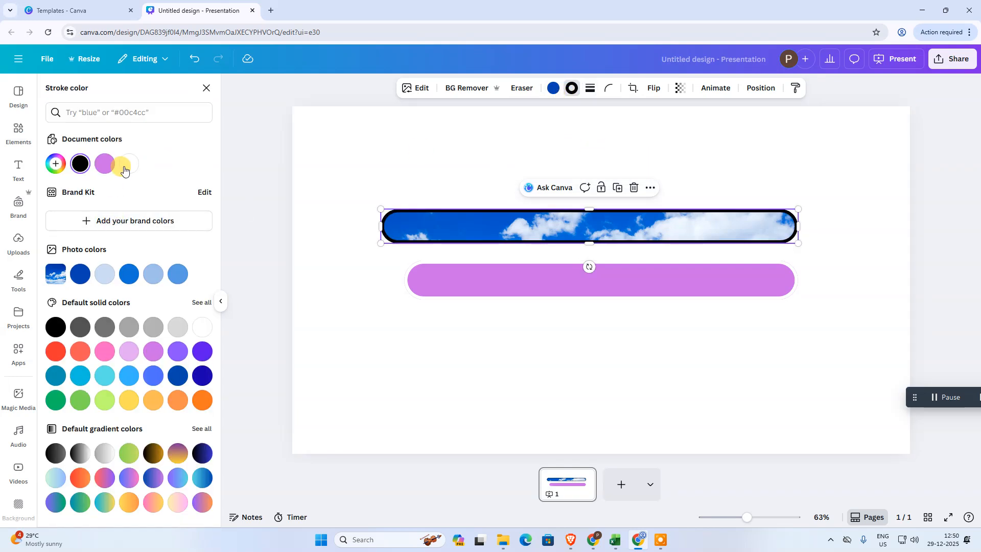
click(125, 168)
- Move the sky strip onto the purple bar and resize its width and height to match the bar
click(550, 226)
mouse_move(550, 226)
mouse_down()
mouse_move(588, 246)
mouse_move(577, 278)
mouse_up()
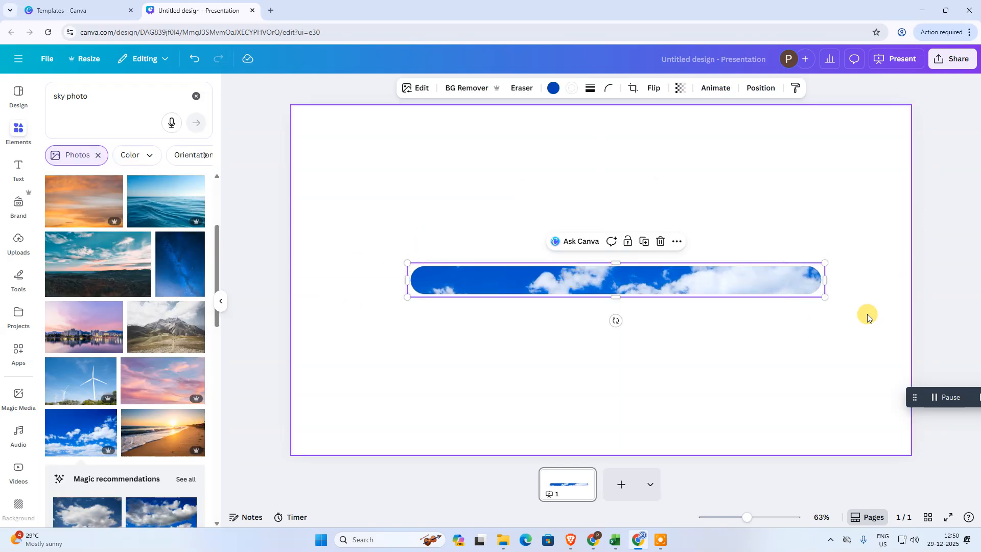
drag(823, 295, 790, 295)
drag(603, 295, 603, 299)
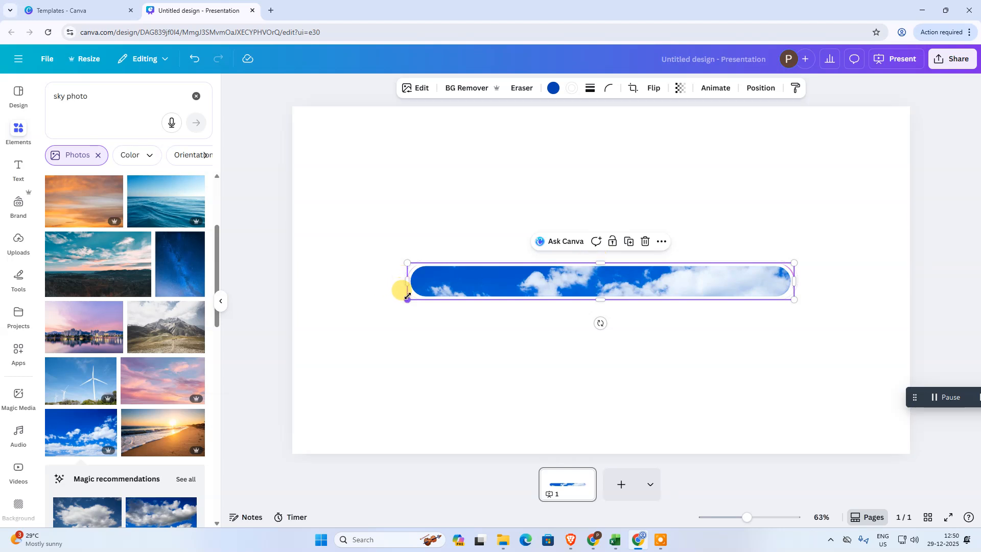
drag(407, 298, 408, 298)
- Nudge the sky strip slightly up and stretch its right end to cover the purple bar completely
key(Up)
key(Up)
key(Up)
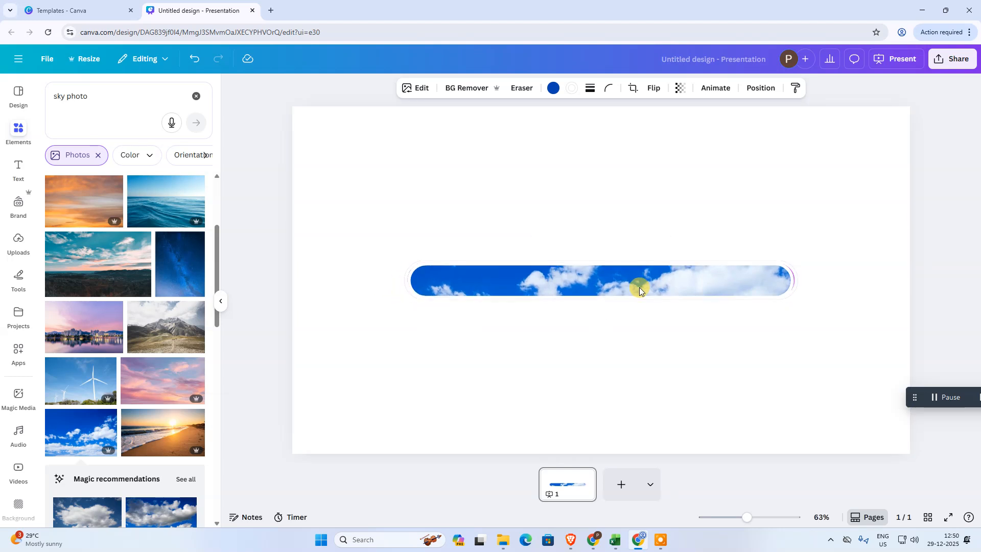
click(767, 281)
drag(788, 284, 793, 281)
click(458, 345)
click(509, 284)
click(484, 342)
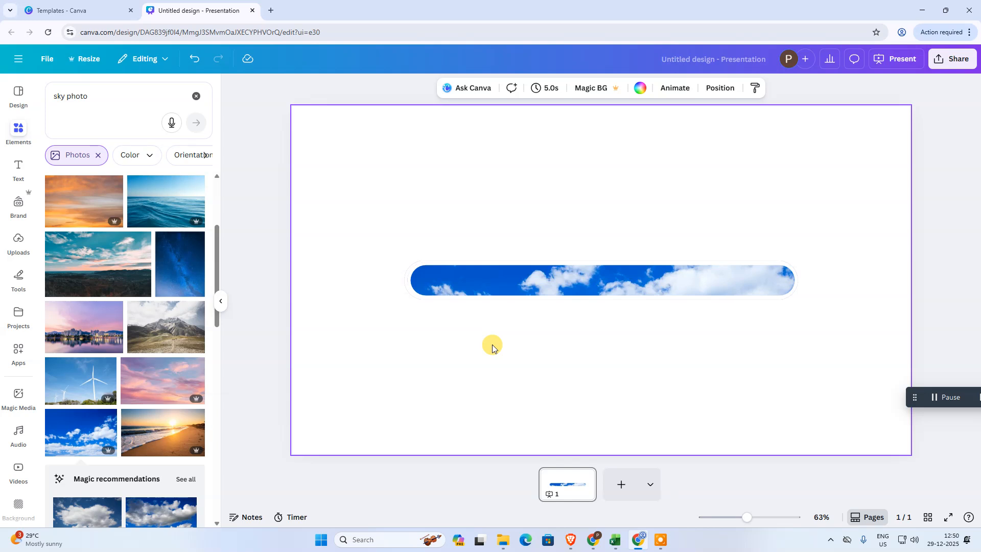
- Search the elements for "shapes" and remove the photos filter
click(18, 129)
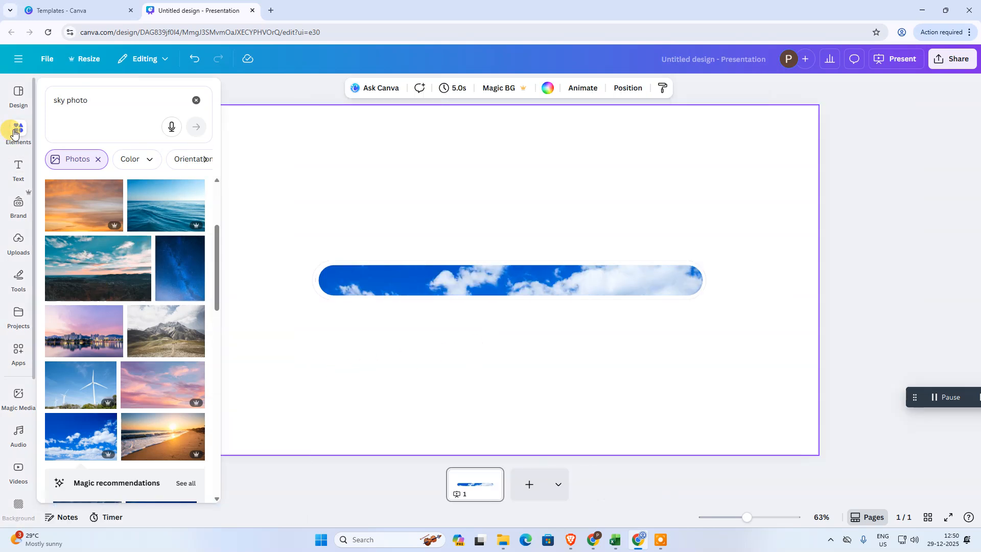
click(98, 103)
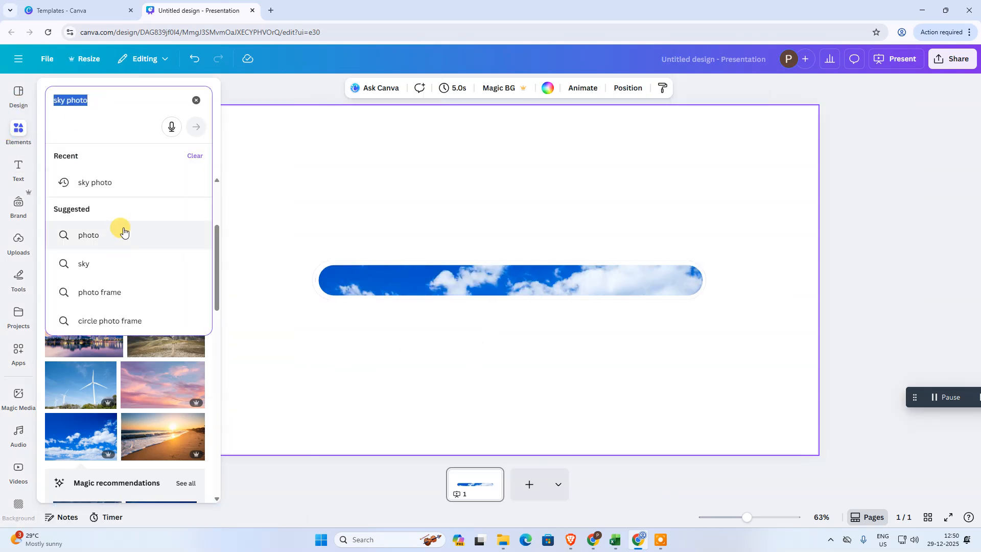
text(shapes)
key(Return)
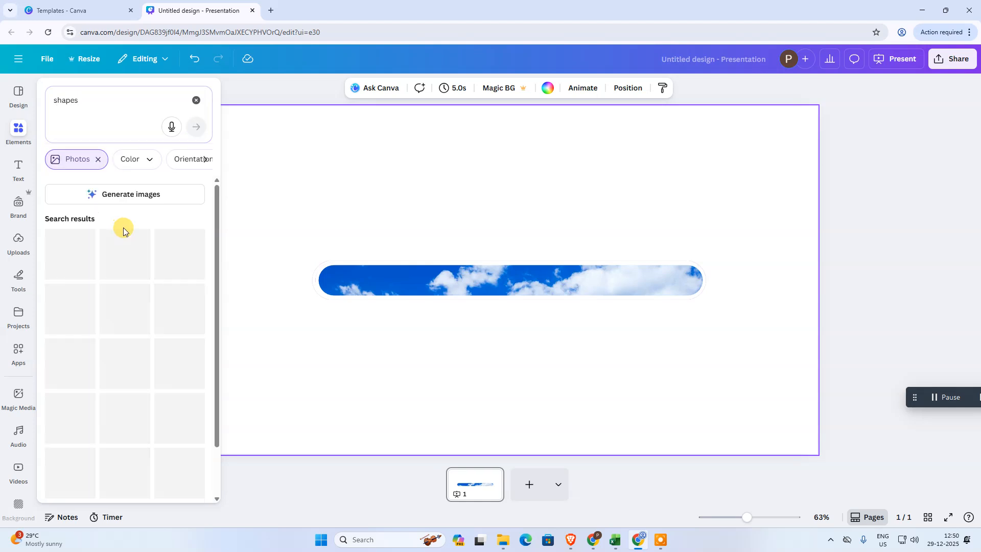
click(92, 158)
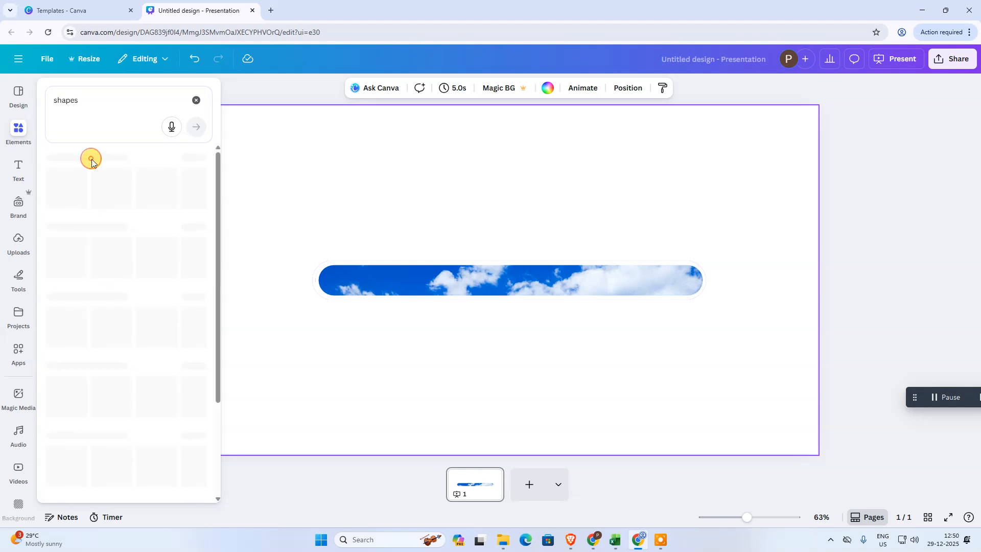
- Add a rounded rectangle, place it just left of the sky strip and widen it to about 341 by 214
click(56, 249)
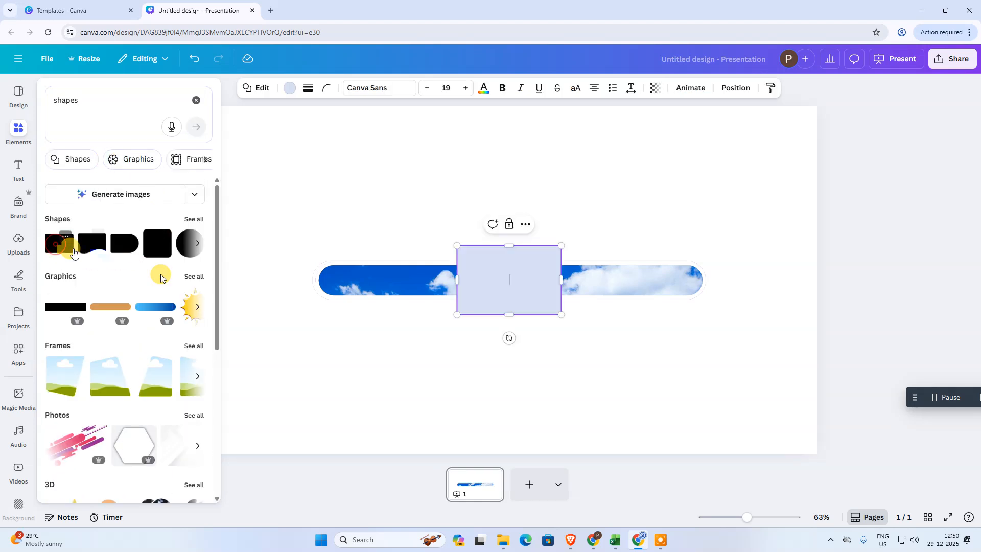
click(499, 344)
drag(495, 289, 244, 293)
click(767, 518)
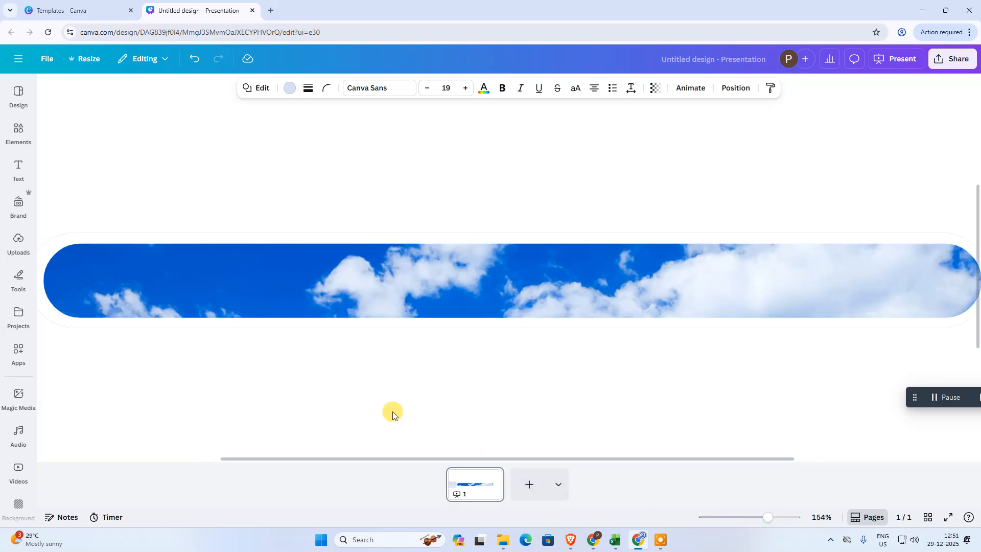
drag(367, 459, 199, 458)
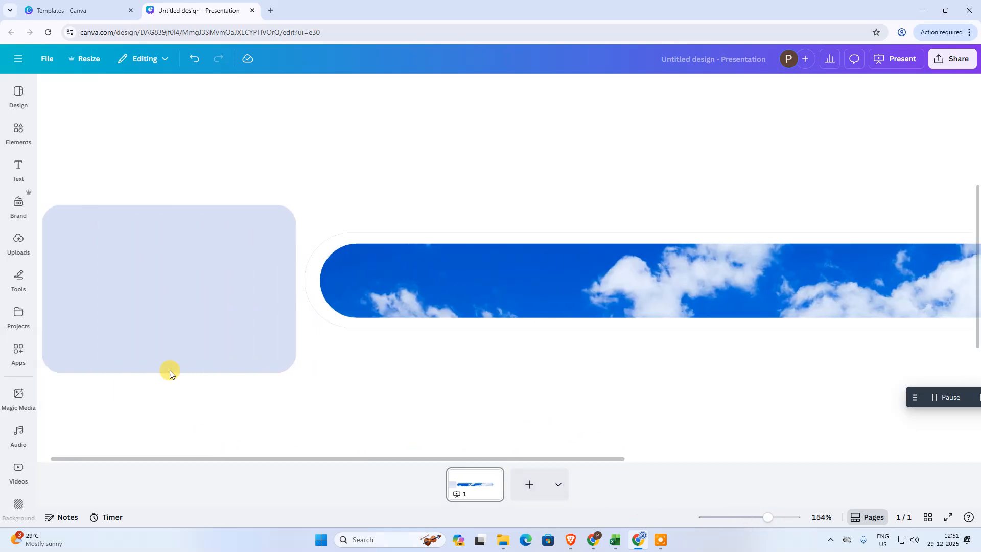
drag(143, 308, 145, 309)
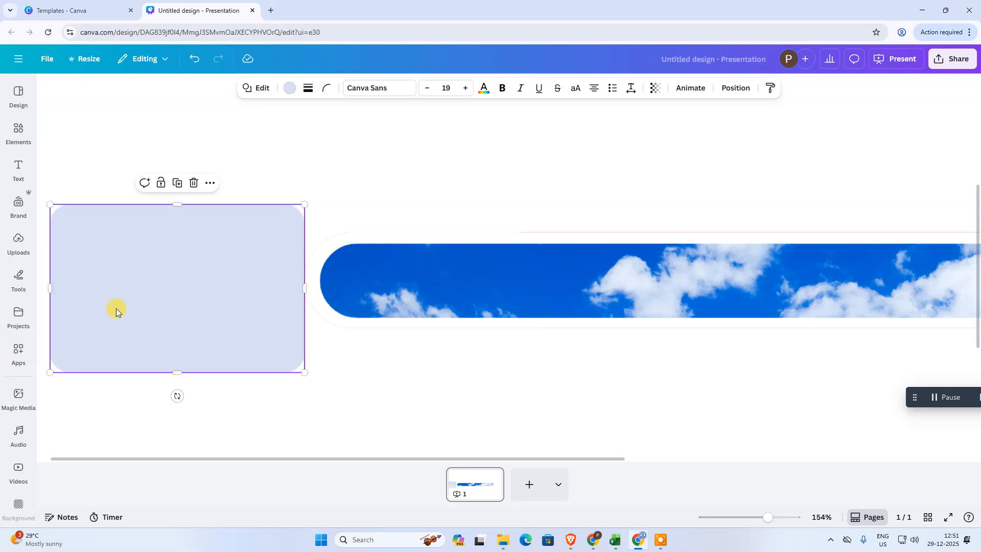
drag(50, 286, 38, 287)
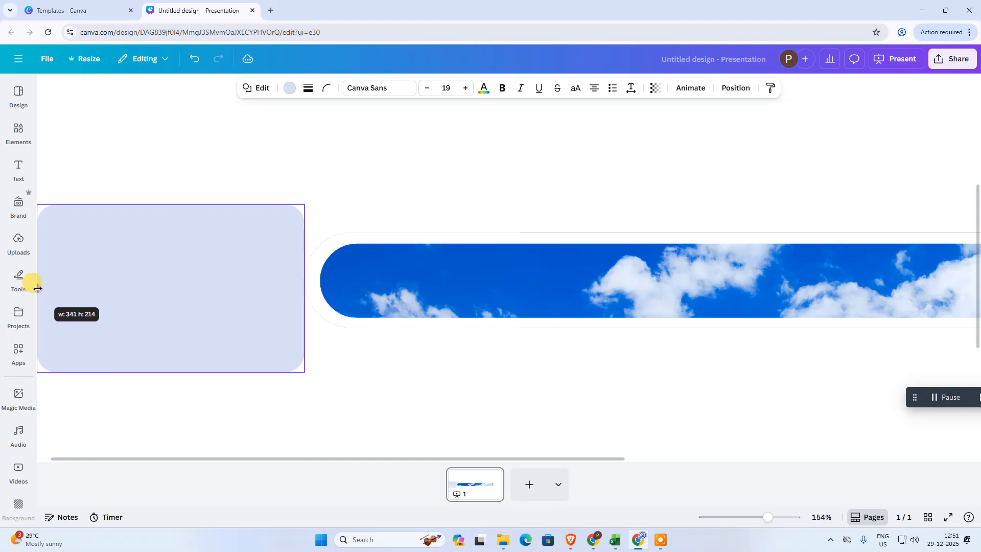
drag(38, 288, 39, 288)
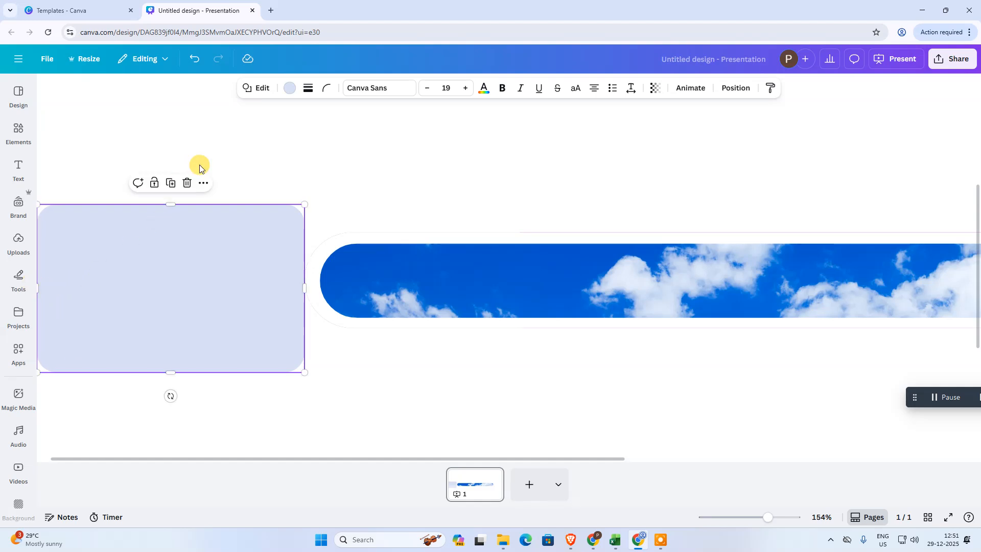
- Fill the rounded rectangle beside the sky strip with white (#ffffff)
click(289, 89)
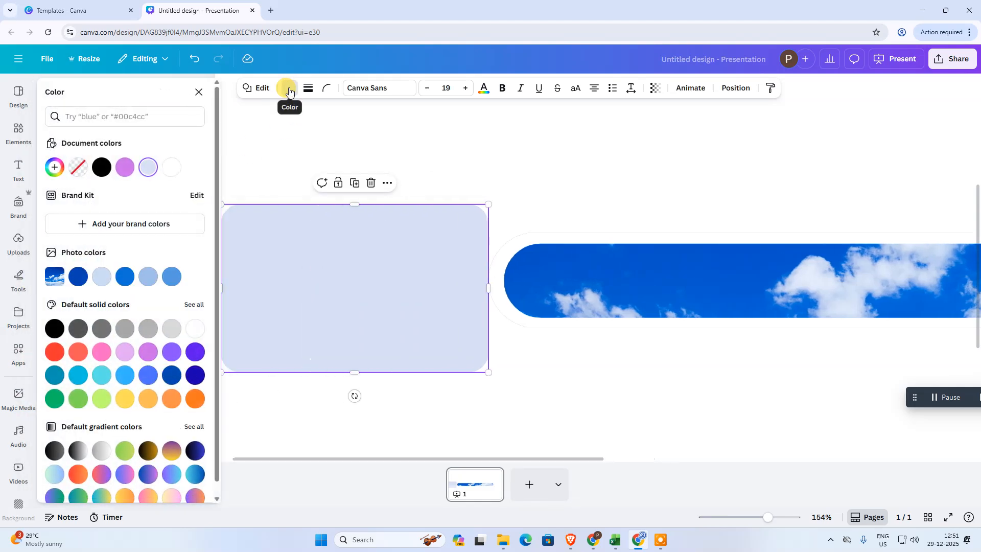
click(171, 168)
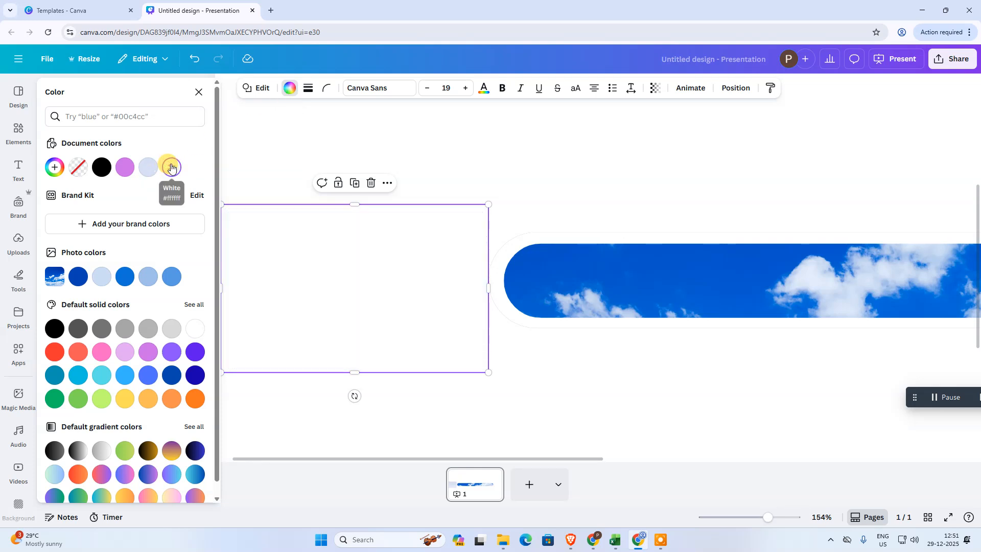
click(670, 381)
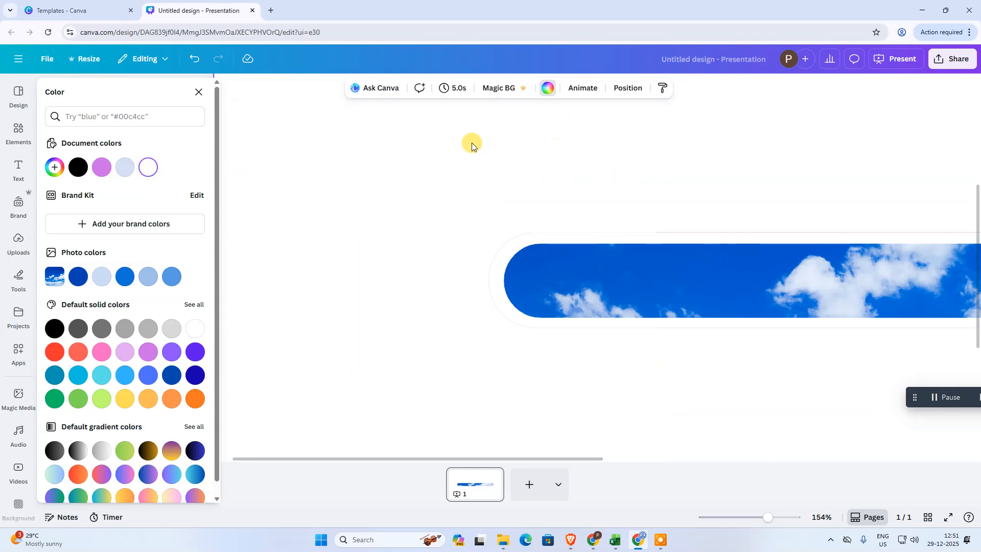
- Examine the page's layer order for the white rectangle, the sky strip and the purple bar
drag(767, 517, 743, 520)
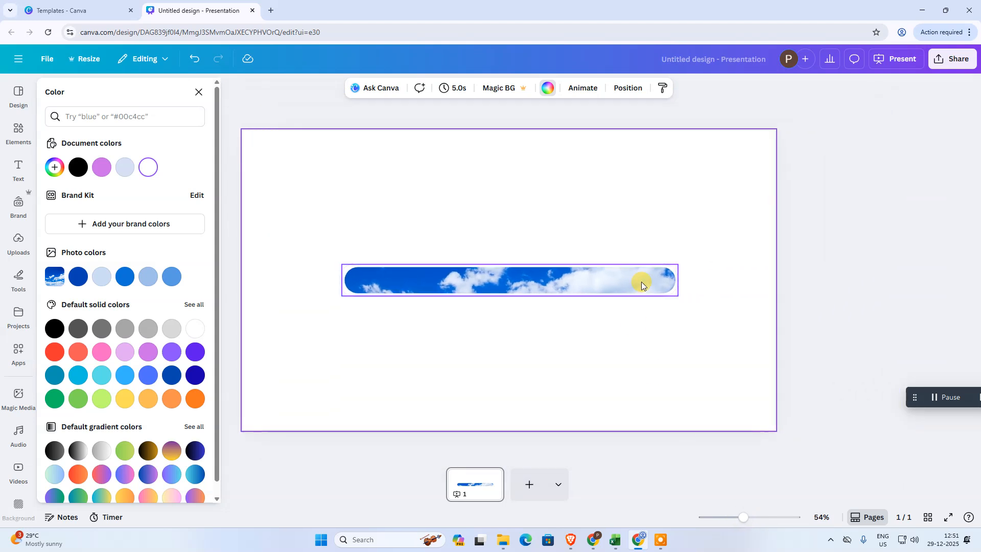
click(291, 286)
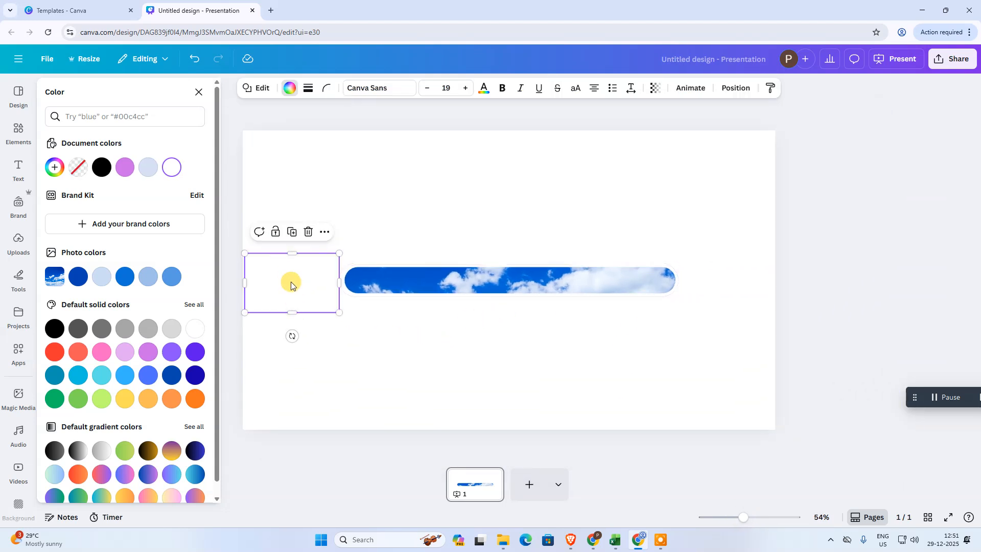
click(430, 279)
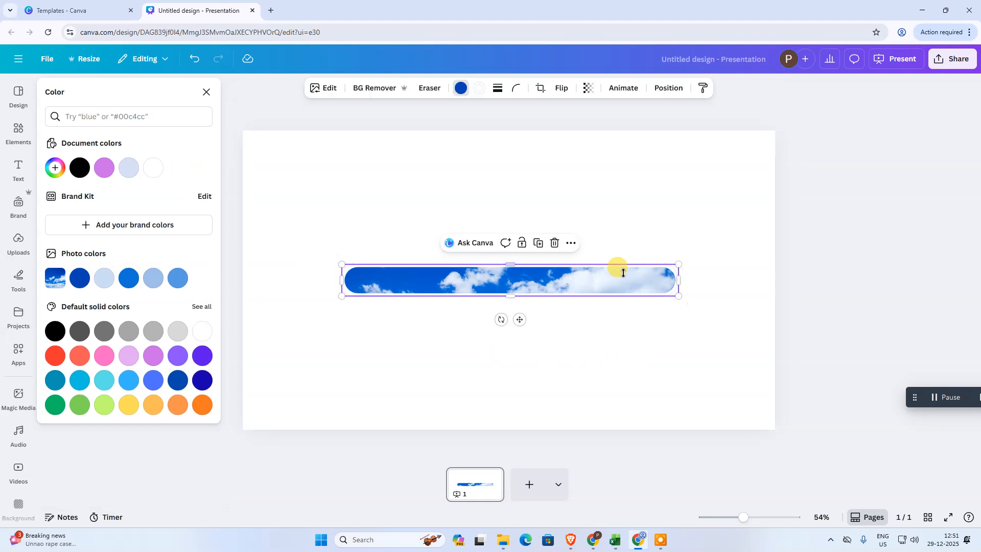
click(668, 90)
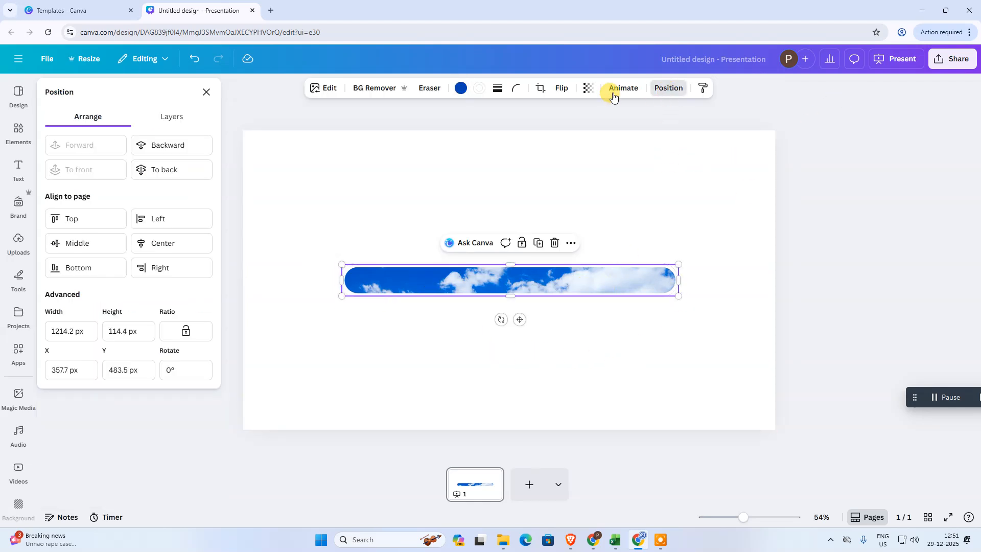
click(639, 210)
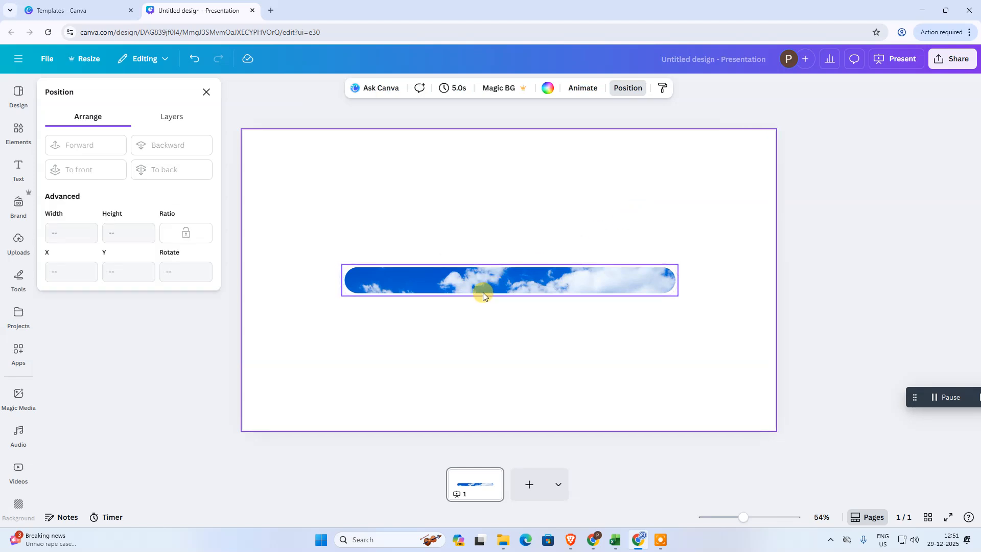
click(620, 93)
click(620, 97)
click(158, 115)
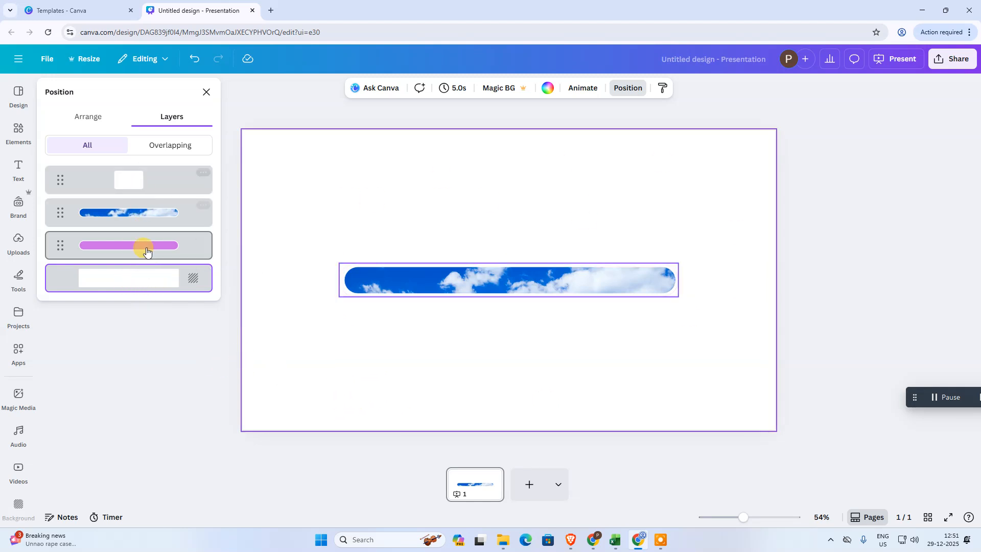
click(156, 146)
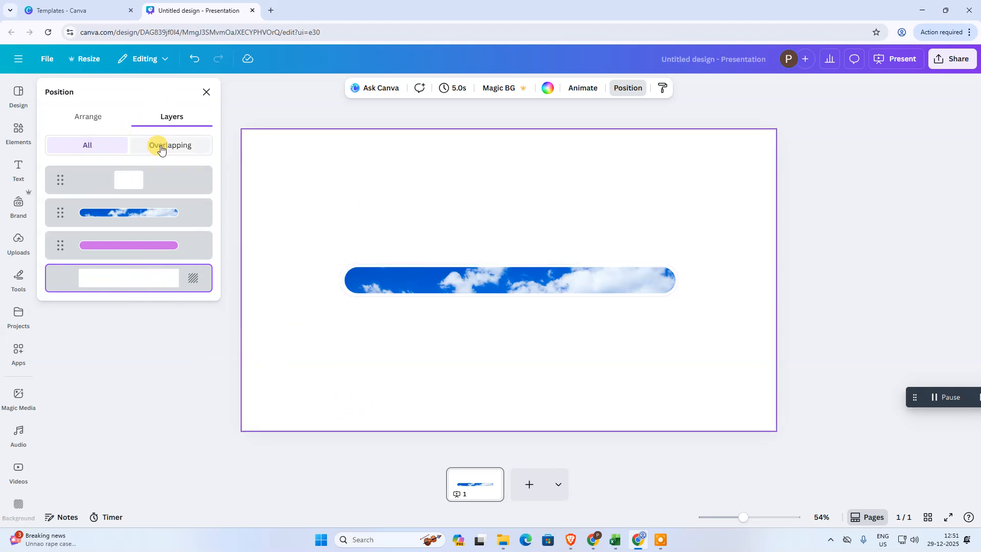
click(76, 145)
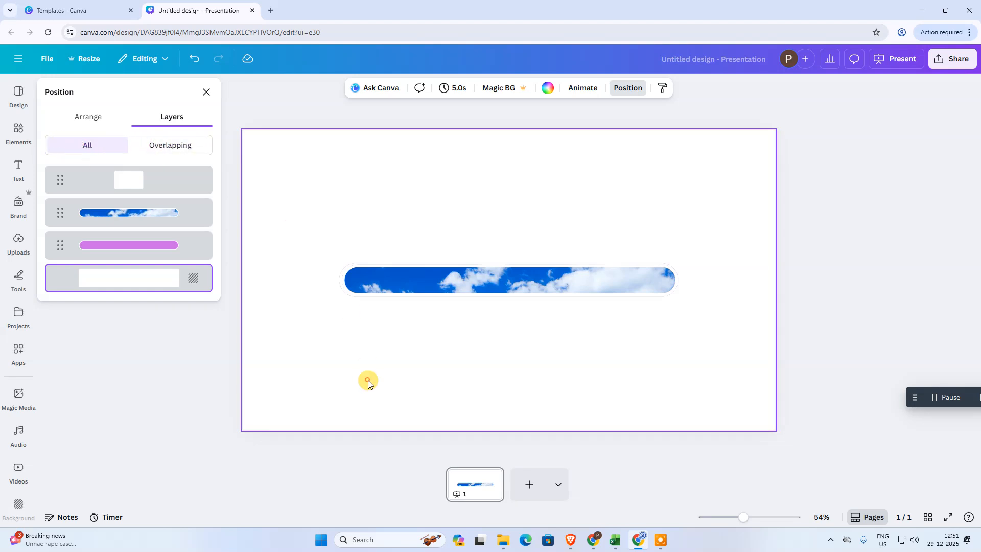
click(444, 159)
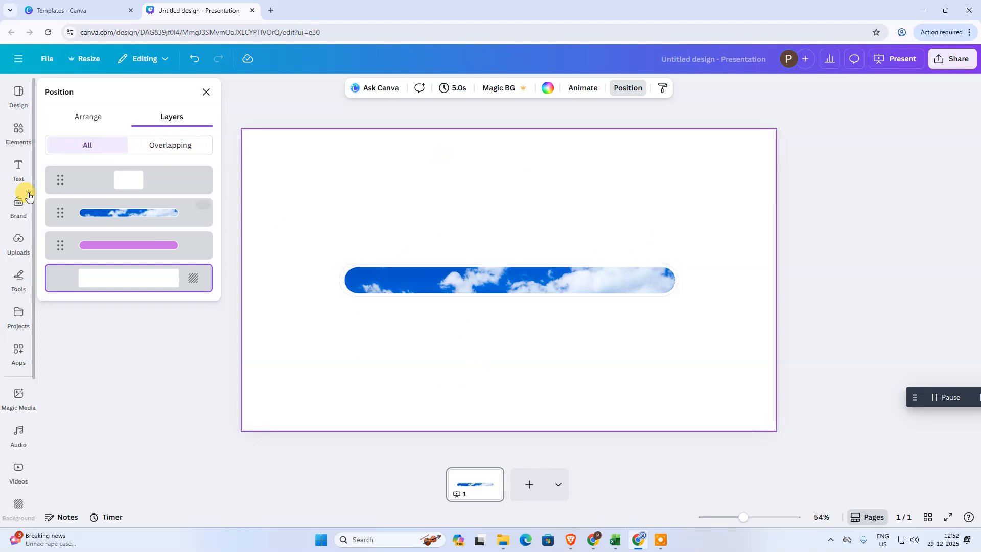
click(206, 93)
- Search the elements for "fish"
click(19, 134)
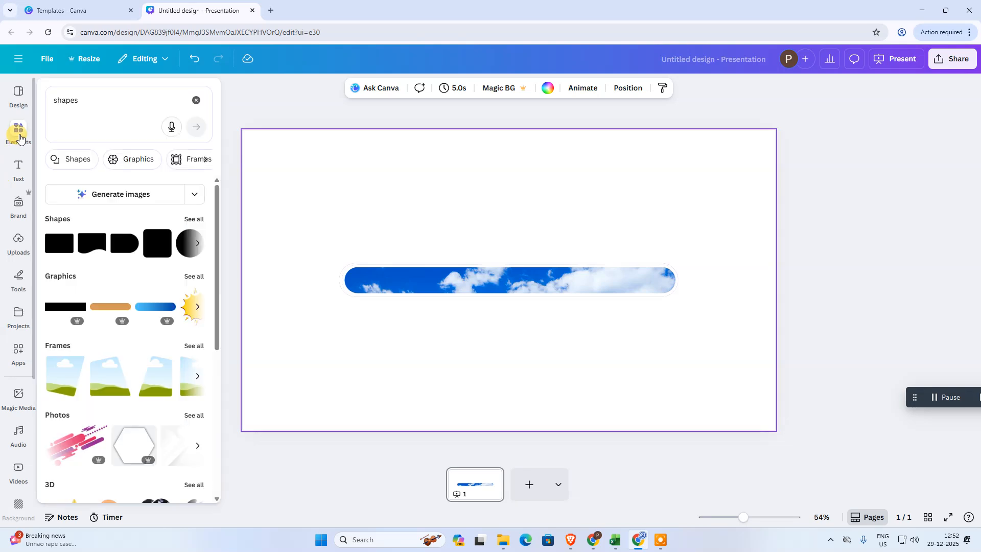
click(90, 95)
text(fish)
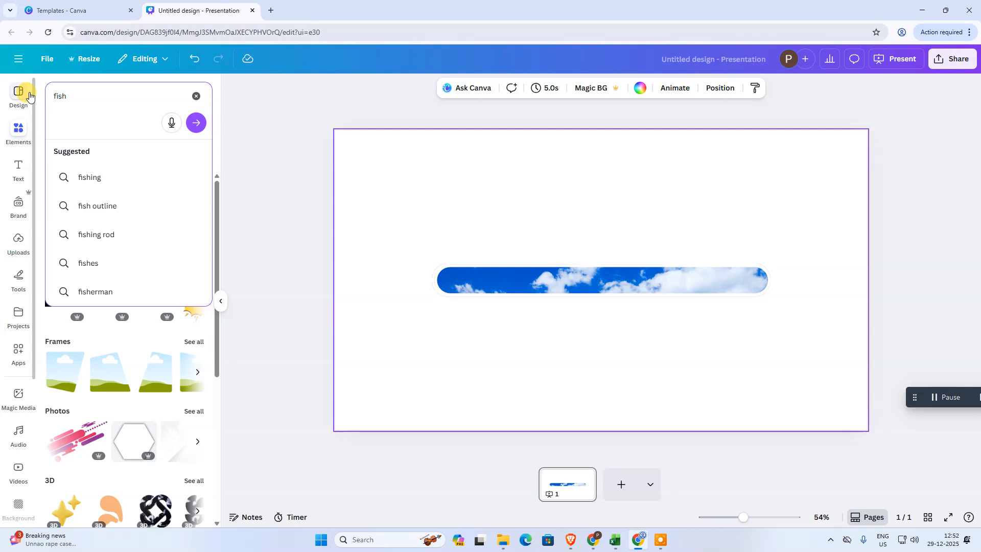
key(Return)
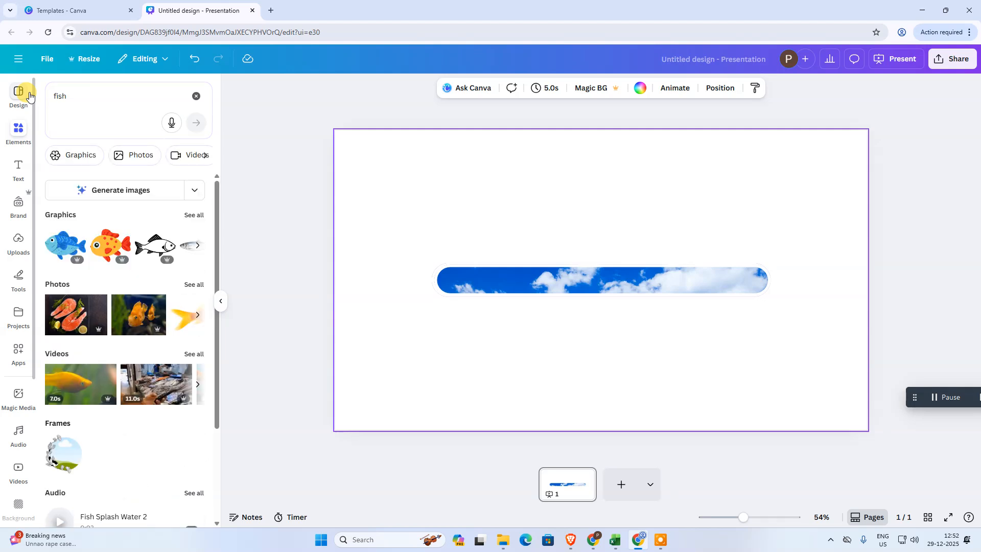
- Add the orange spotted fish graphic, shrink it and position it over the right end of the sky strip
click(109, 250)
drag(637, 321, 829, 327)
drag(768, 301, 750, 284)
drag(736, 246, 751, 272)
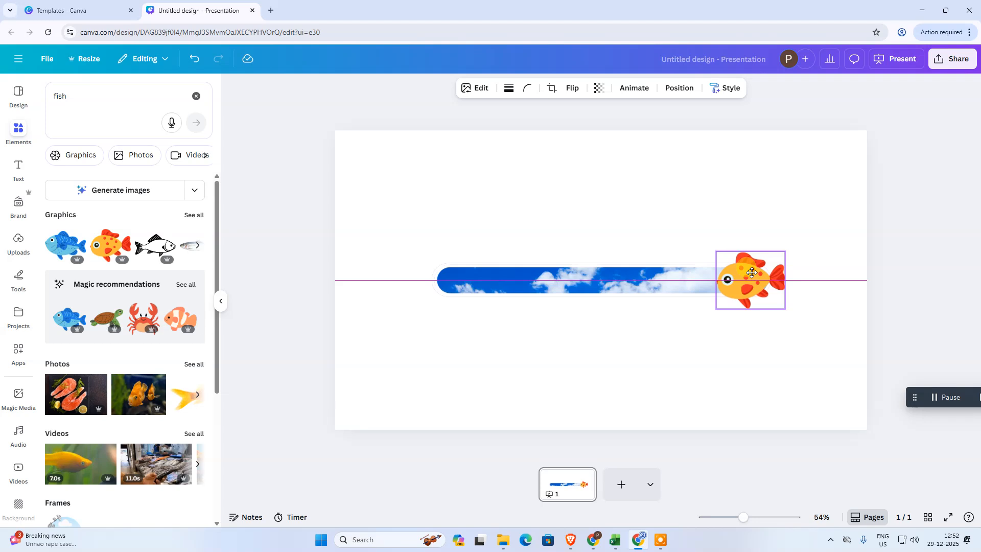
mouse_move(752, 272)
mouse_down()
mouse_move(773, 255)
mouse_move(745, 289)
mouse_up()
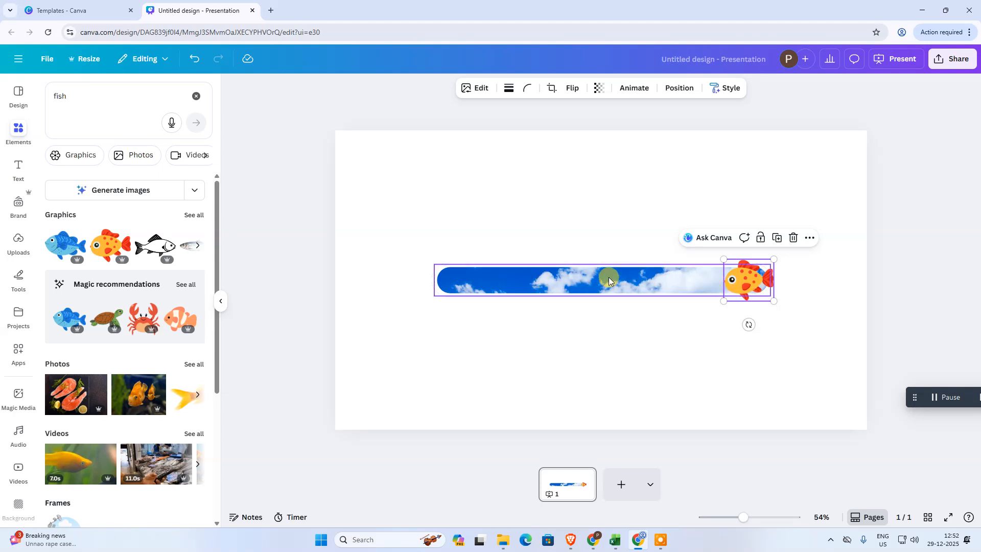
- Move the fish slightly outward so its tail extends past the right end of the sky strip
mouse_move(745, 285)
mouse_down()
mouse_move(788, 280)
mouse_move(753, 279)
mouse_up()
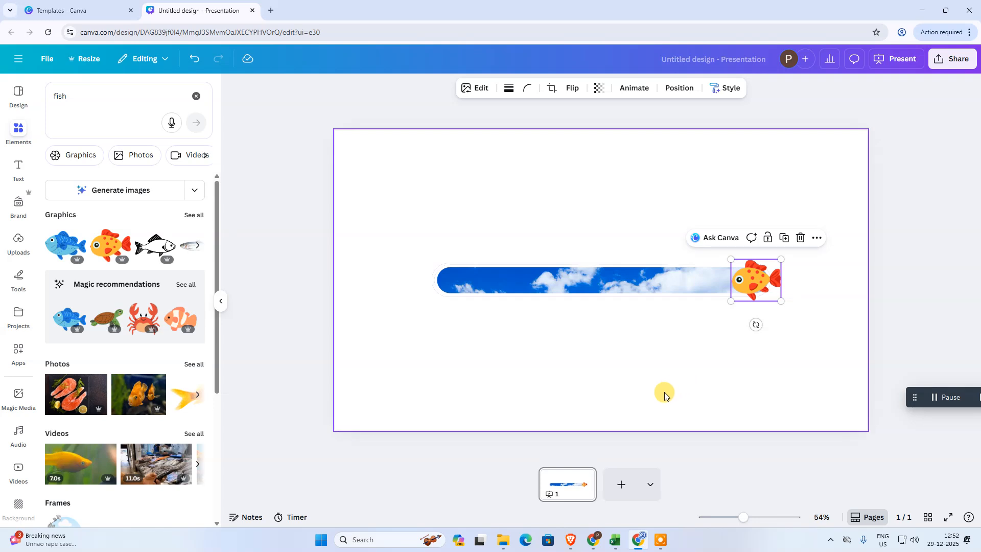
click(592, 288)
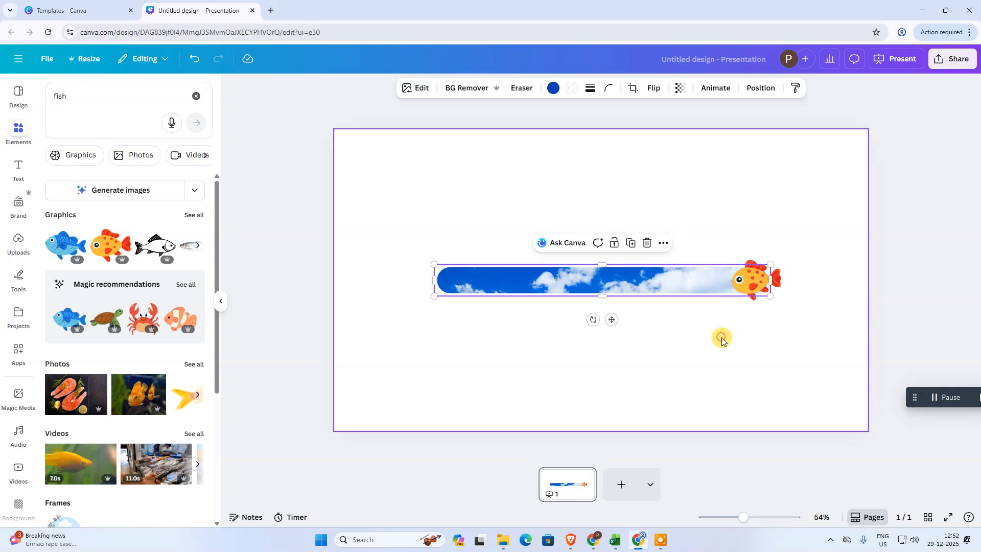
click(750, 290)
click(673, 290)
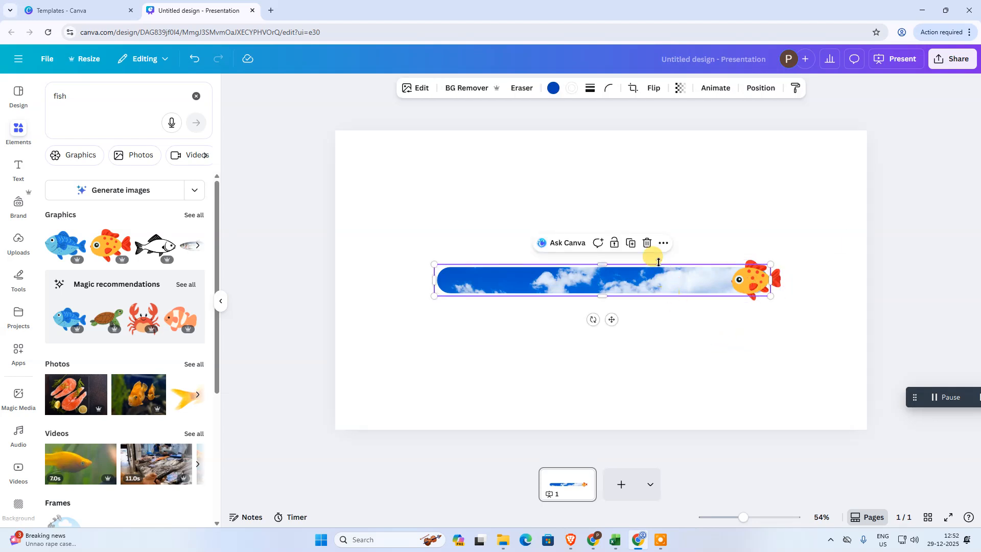
click(662, 243)
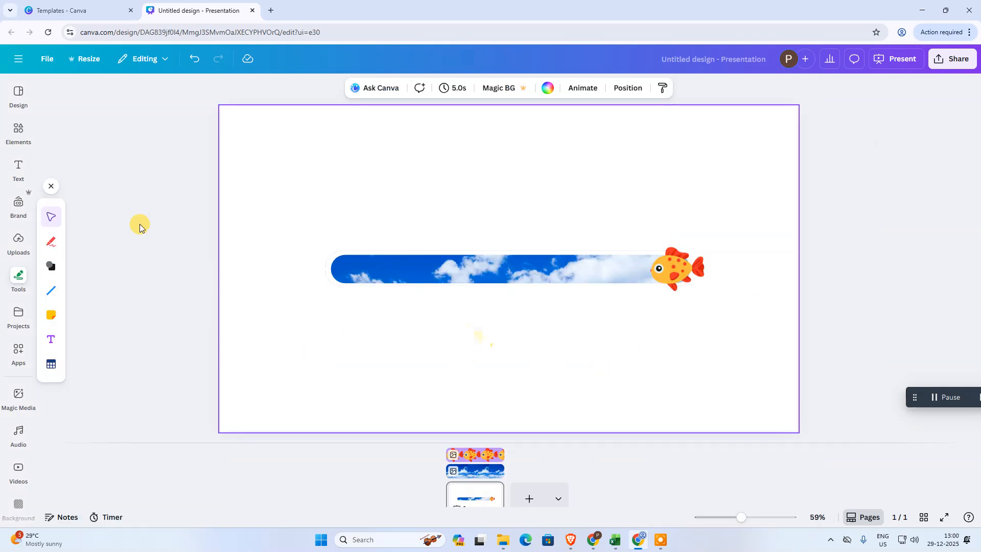
- Check the layer order and group the fish with the sky strip
click(628, 88)
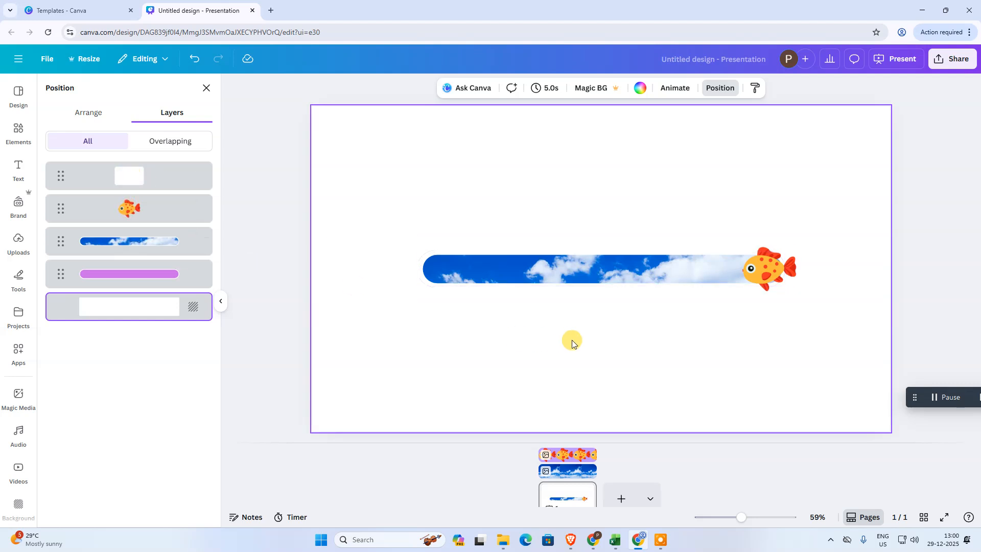
click(205, 88)
click(592, 282)
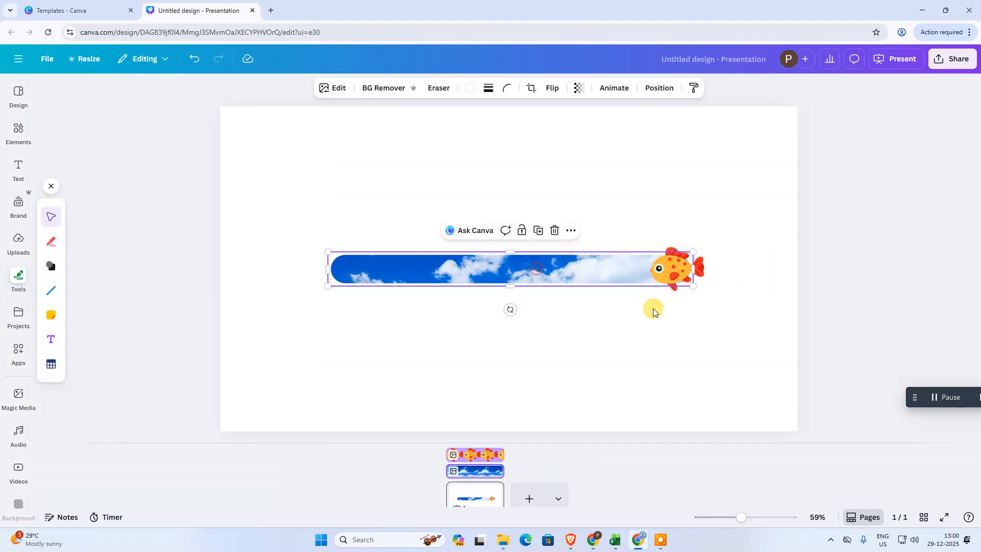
click(678, 271)
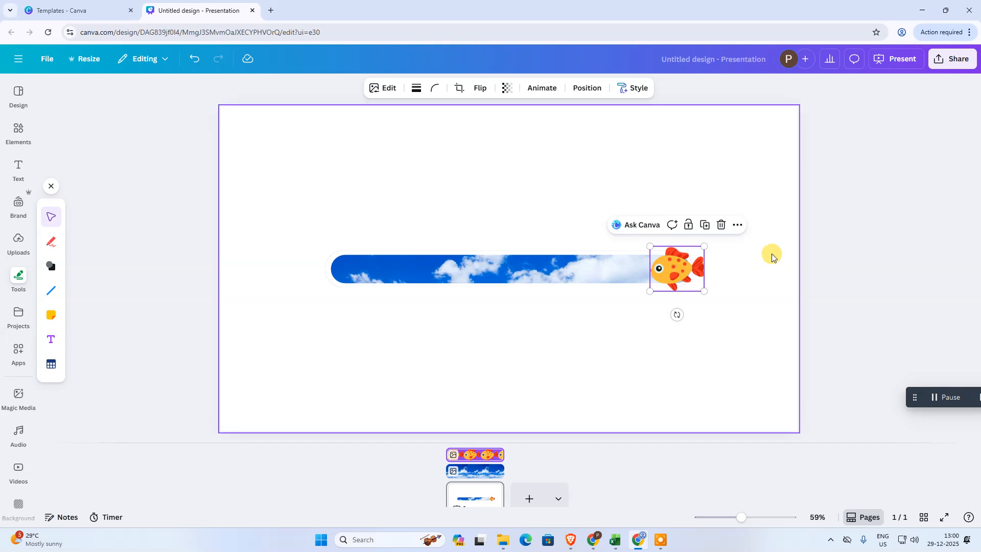
shift+click(525, 276)
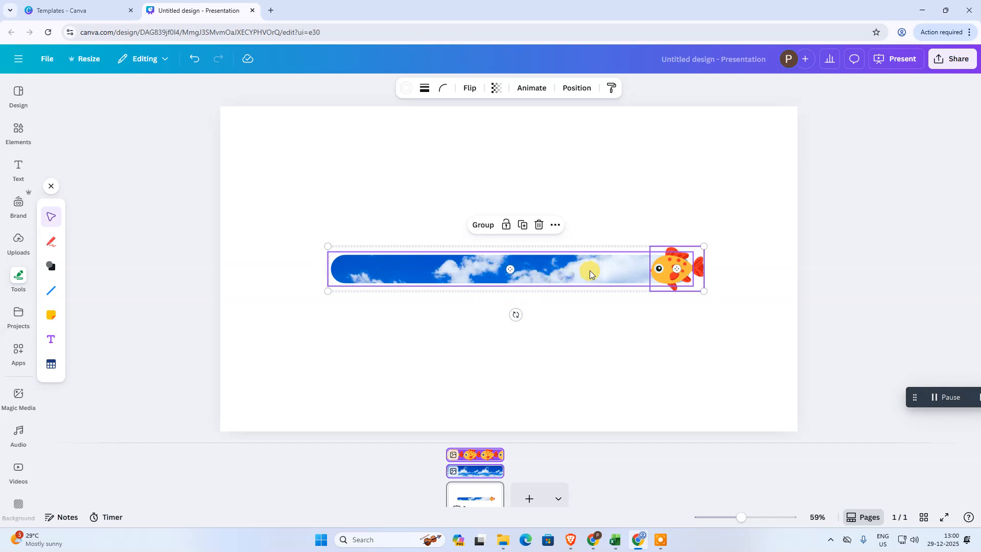
click(482, 225)
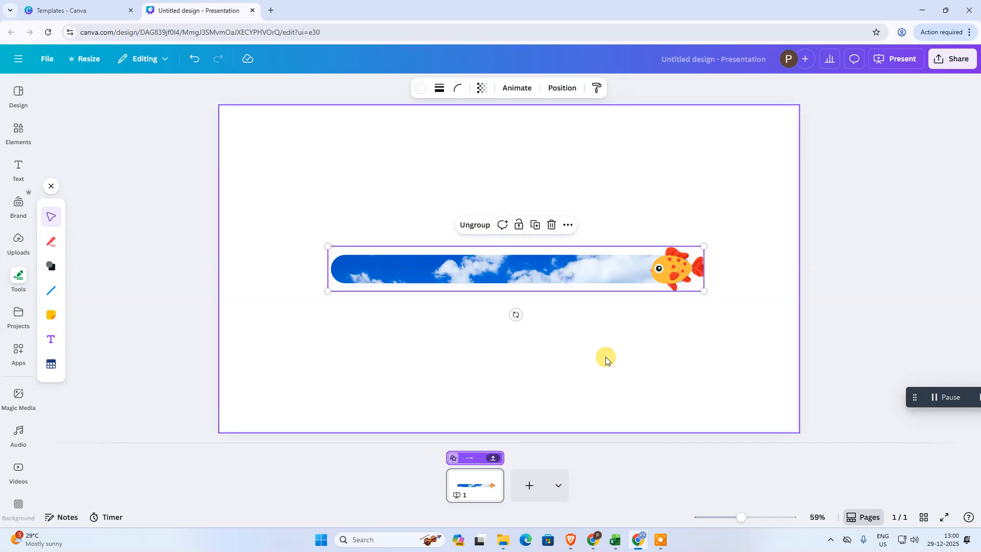
click(606, 360)
click(547, 271)
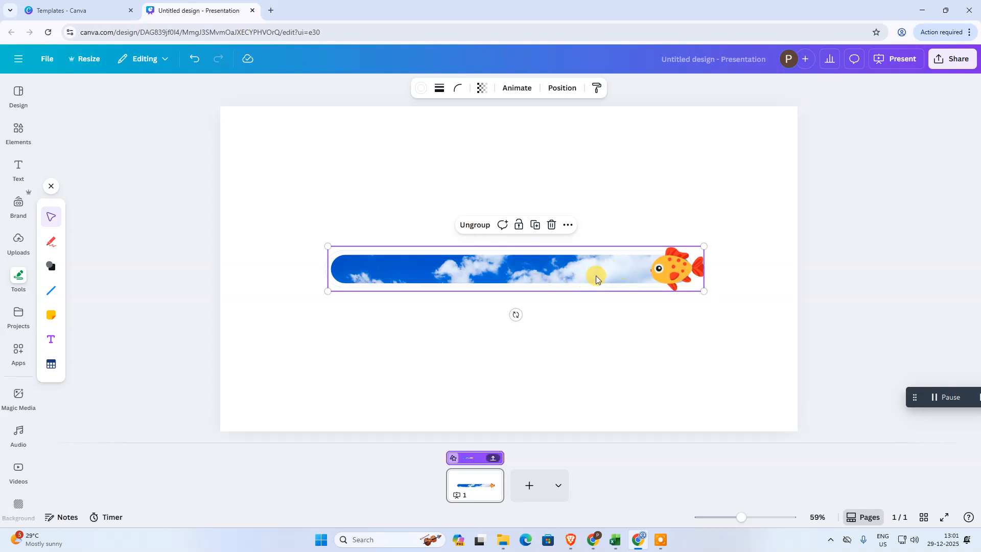
click(517, 87)
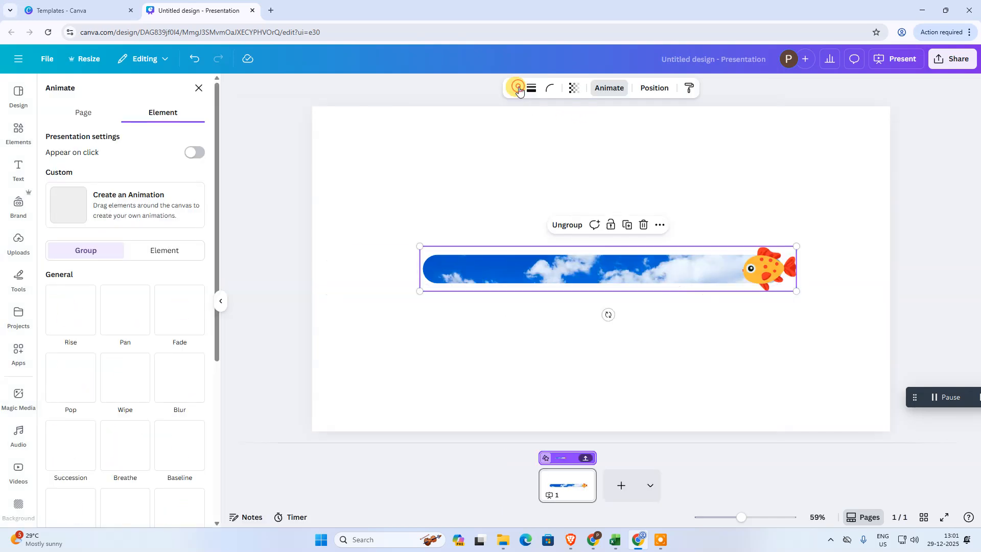
click(78, 113)
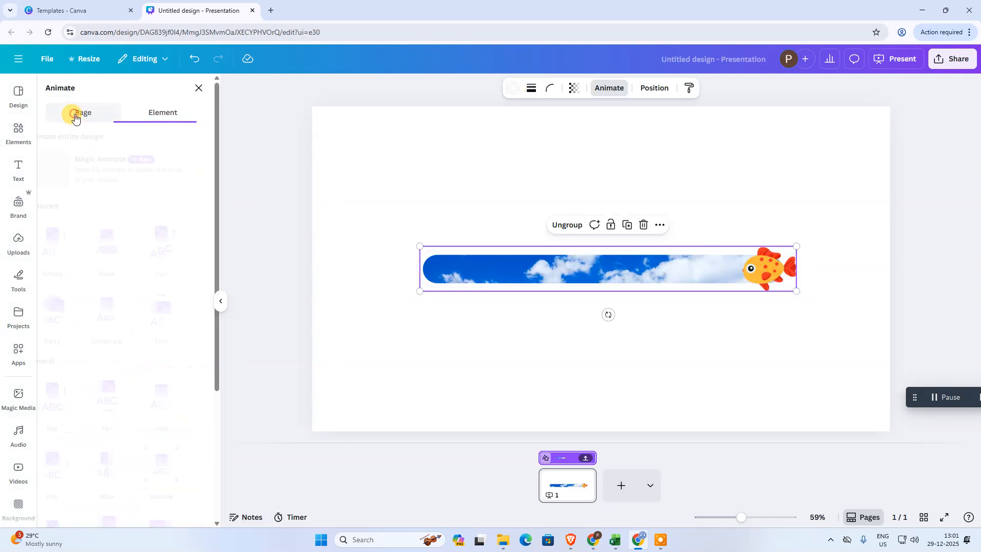
click(160, 113)
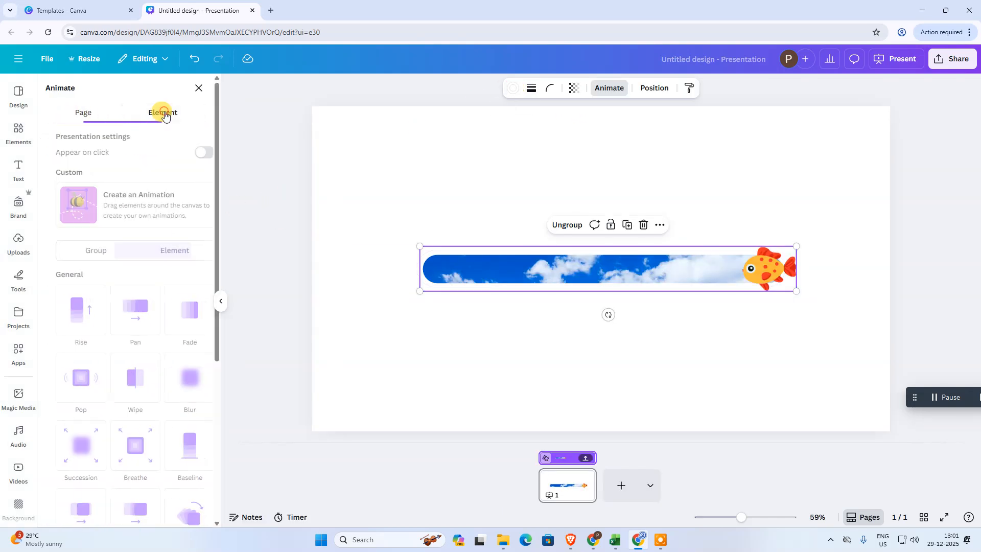
click(145, 202)
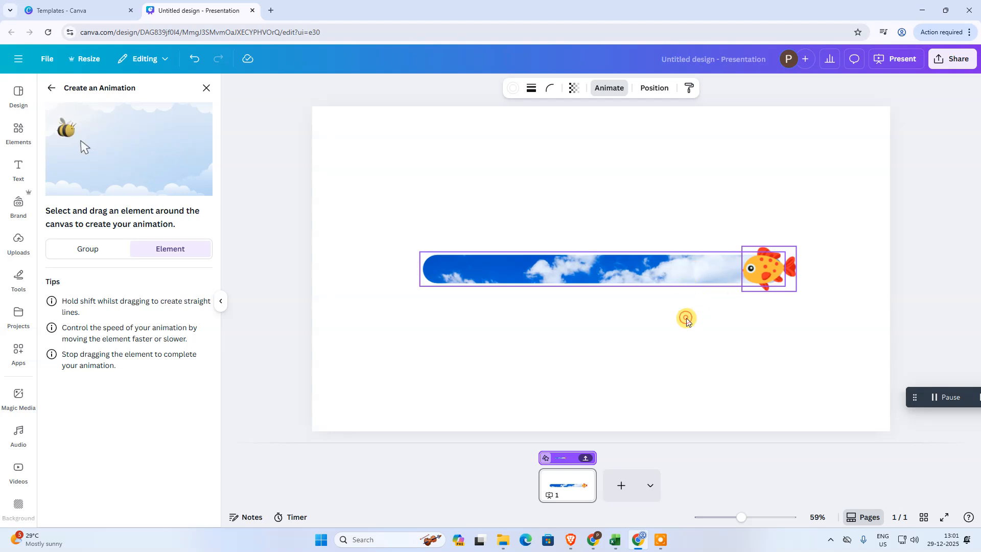
click(686, 318)
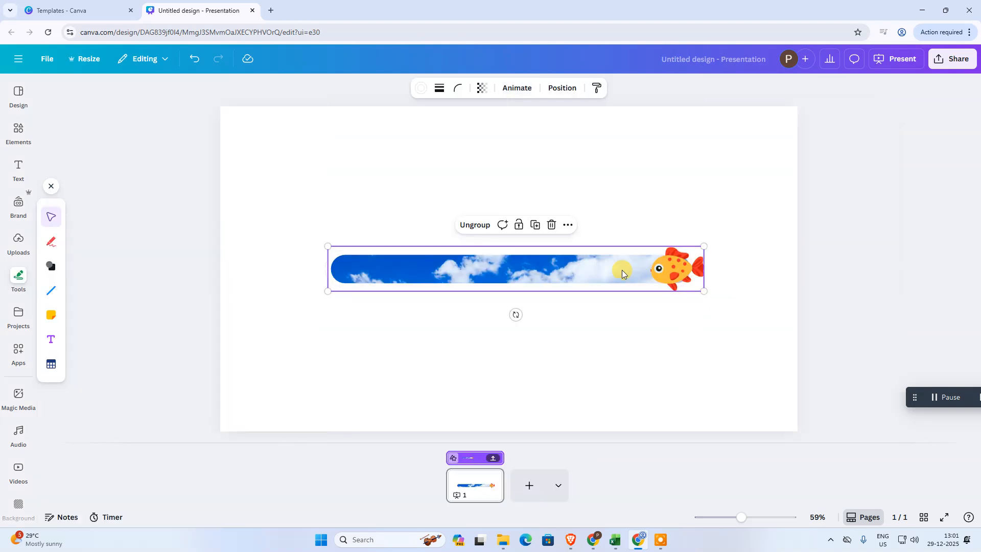
- Create a custom animation for the grouped sky strip and fish along a straight horizontal path leftward to the slide's edge
click(513, 87)
scroll(97, 472, down, 5)
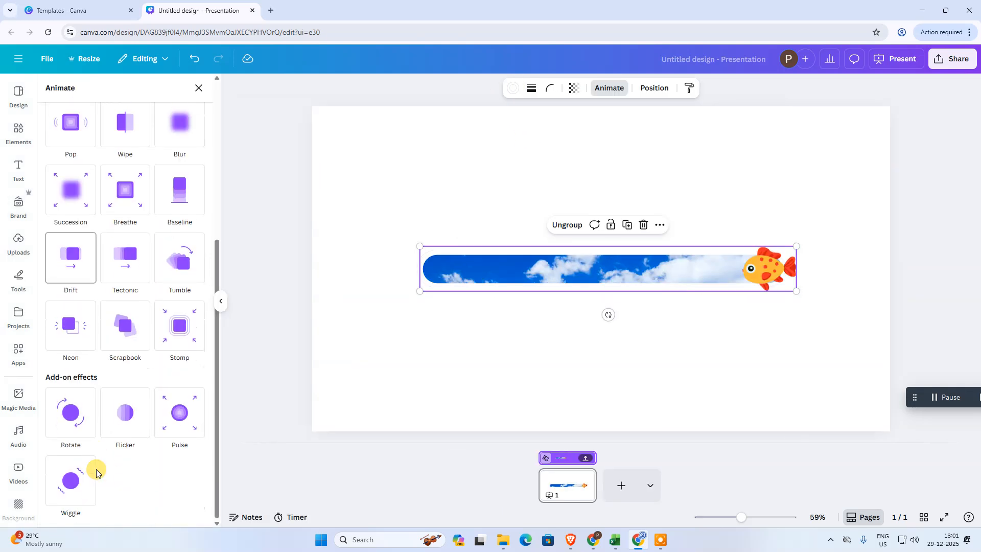
scroll(123, 255, up, 5)
click(85, 113)
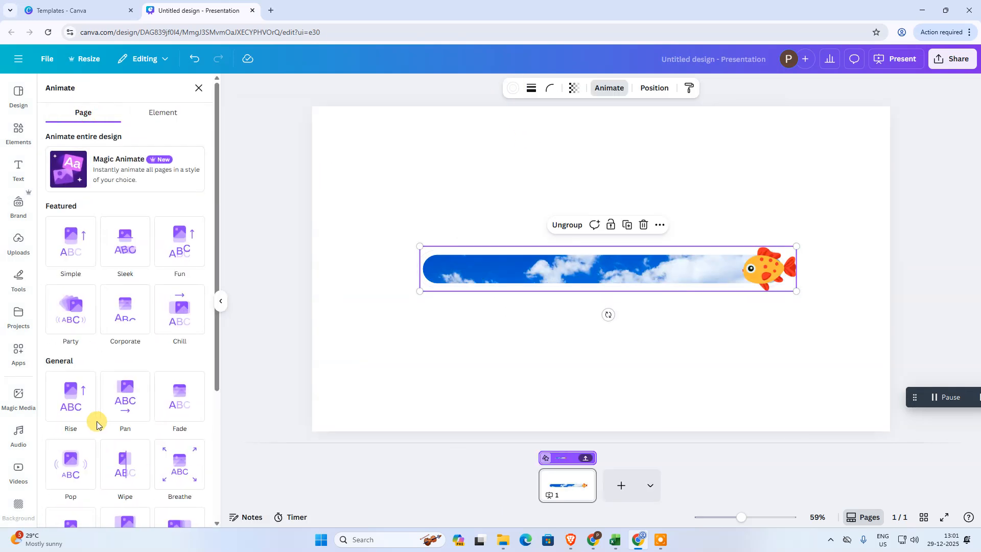
click(154, 112)
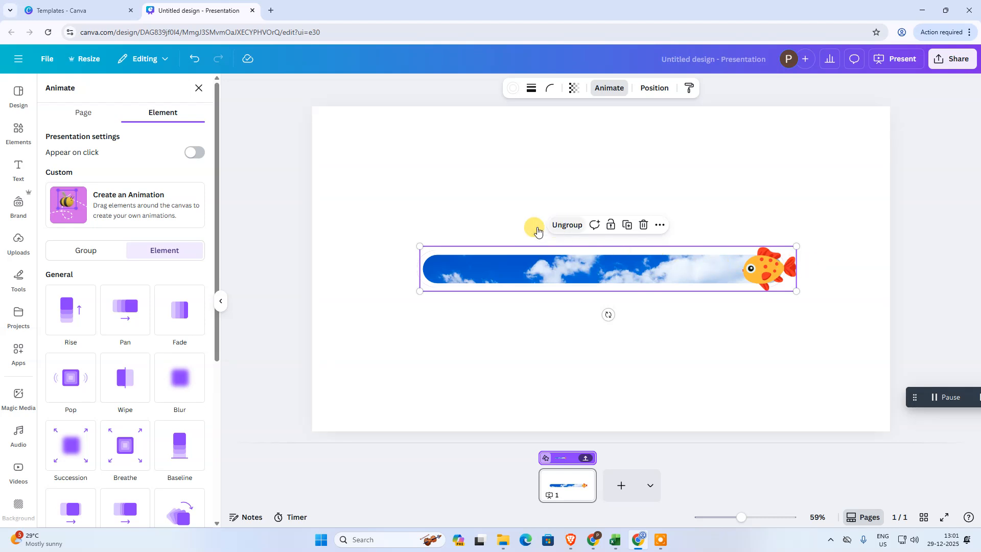
click(109, 204)
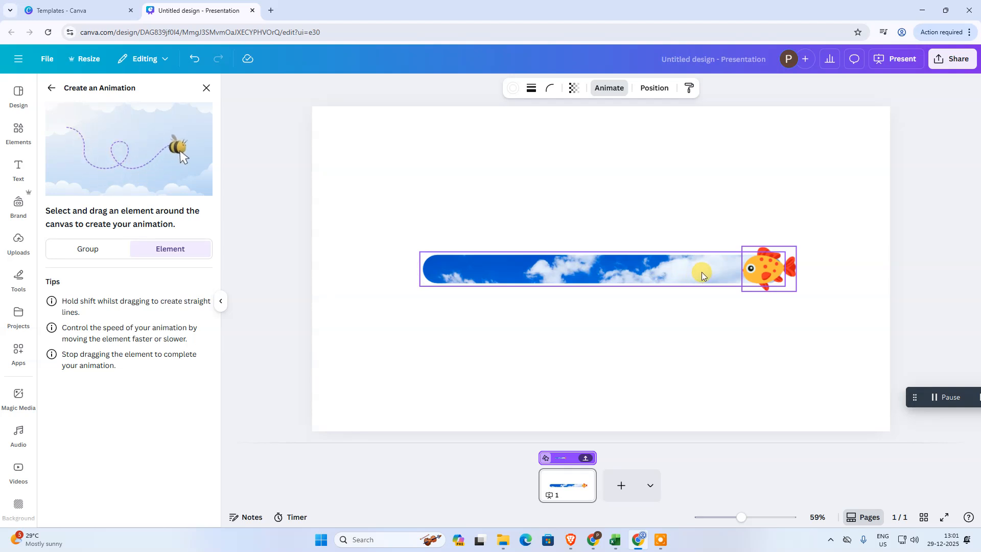
drag(701, 276, 313, 272)
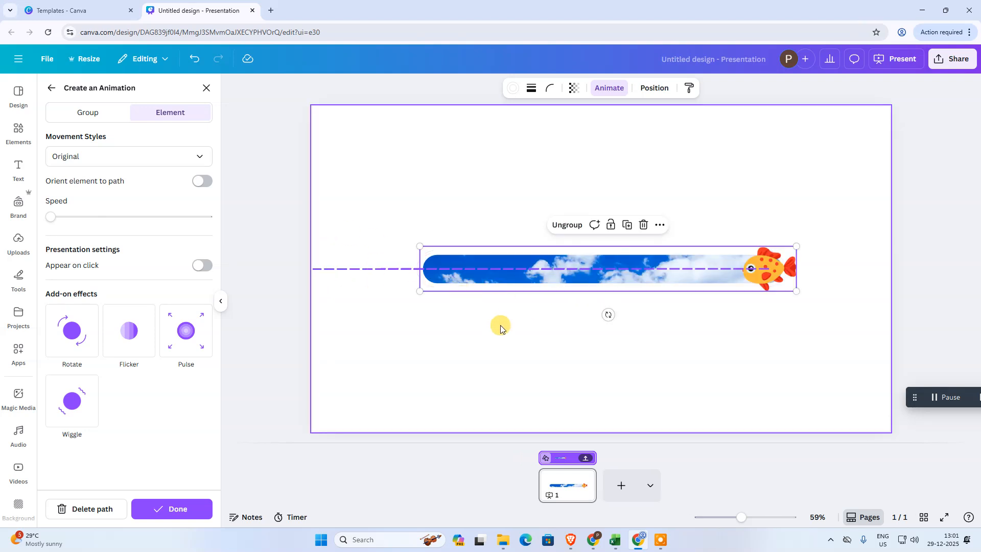
click(184, 509)
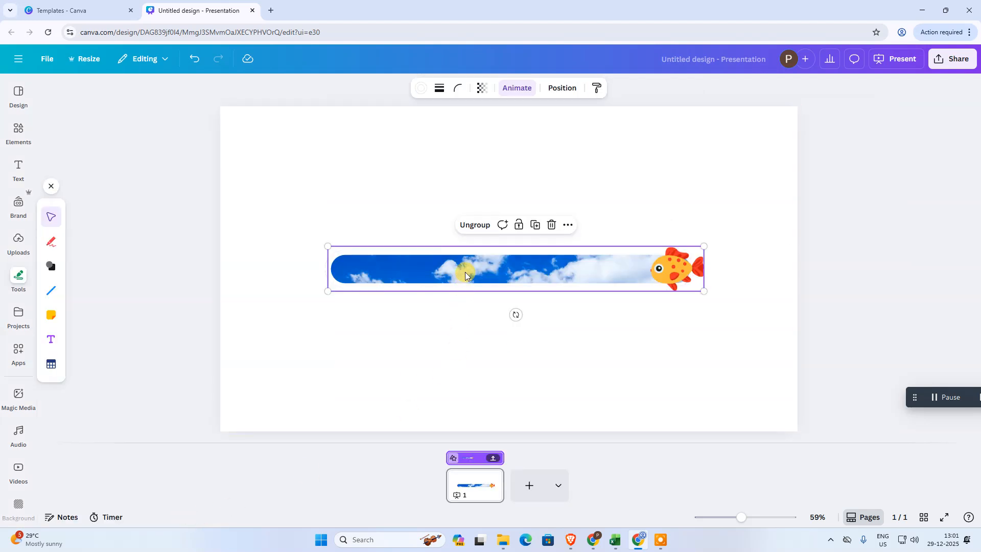
- Set the custom animation's movement style to Smooth and keep its speed at the minimum
click(517, 88)
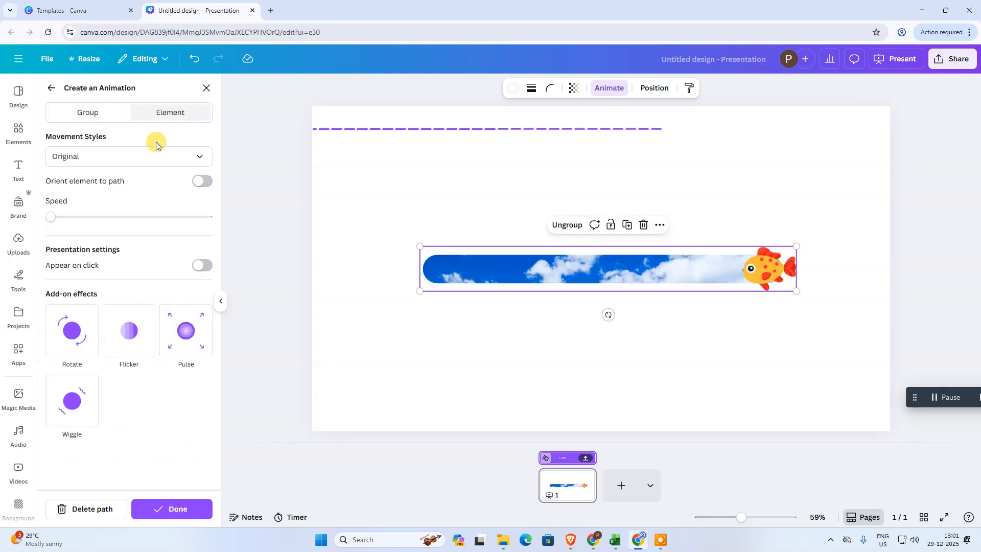
click(97, 158)
click(77, 207)
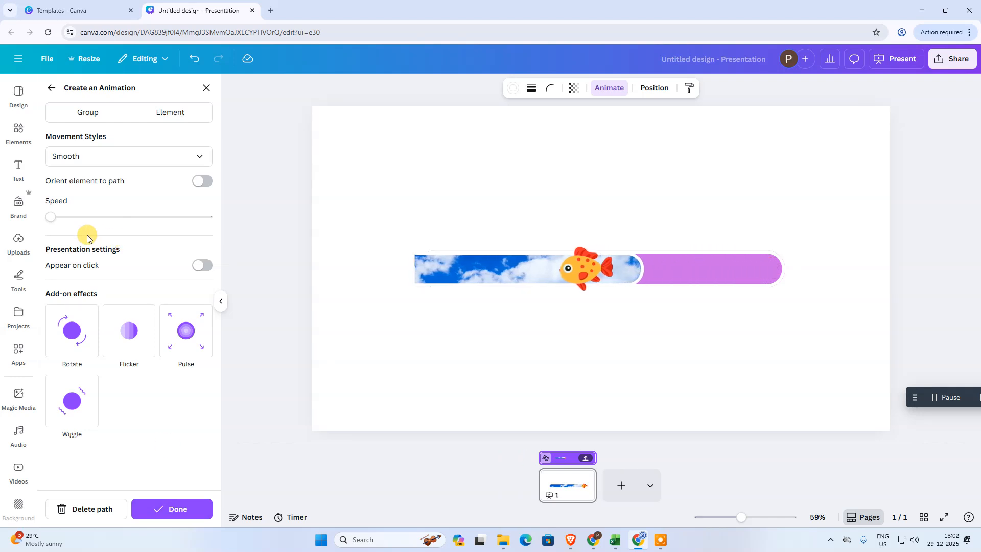
mouse_move(50, 217)
mouse_down()
mouse_move(116, 217)
mouse_move(50, 217)
mouse_up()
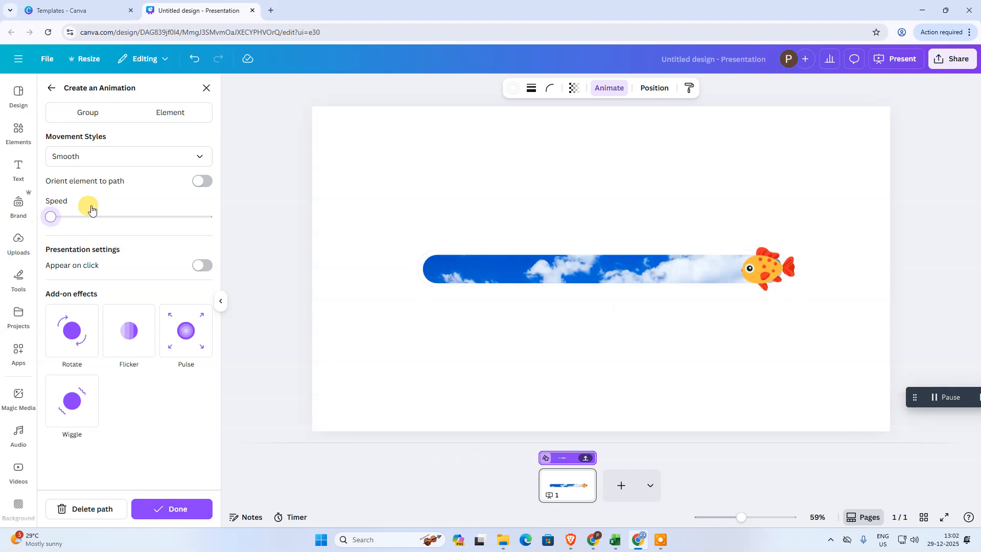
- Try the Orient element to path and Appear on click options, view the click order, and switch both options off again
click(198, 182)
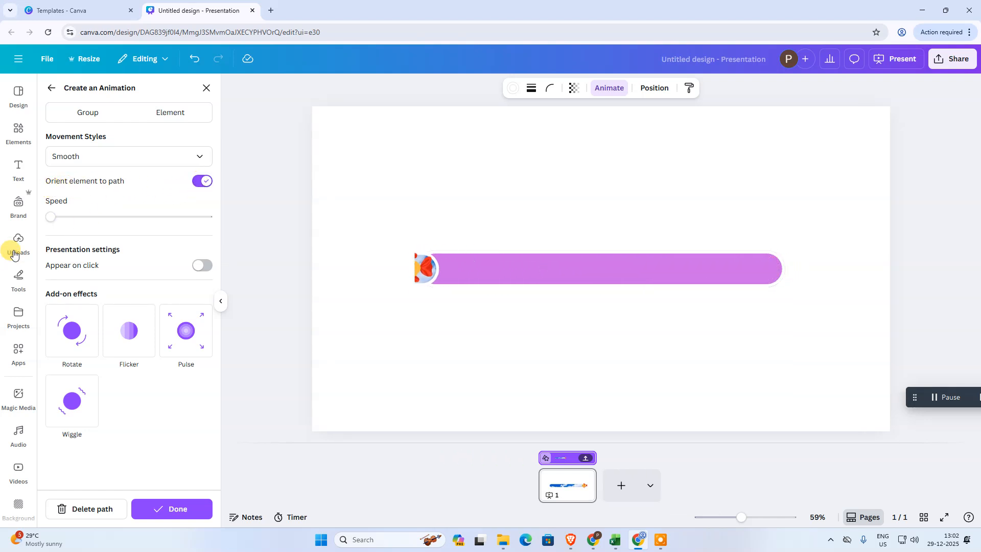
click(200, 183)
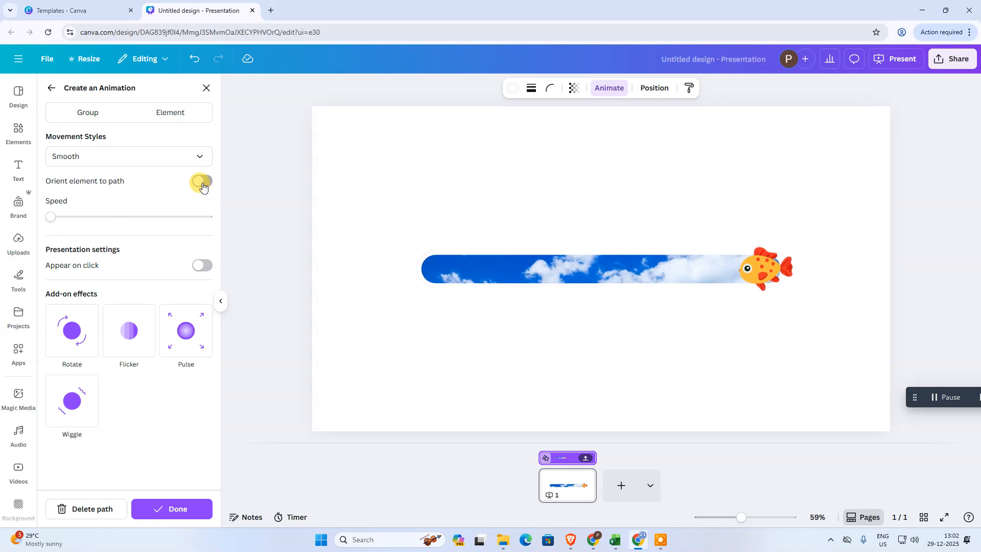
click(199, 267)
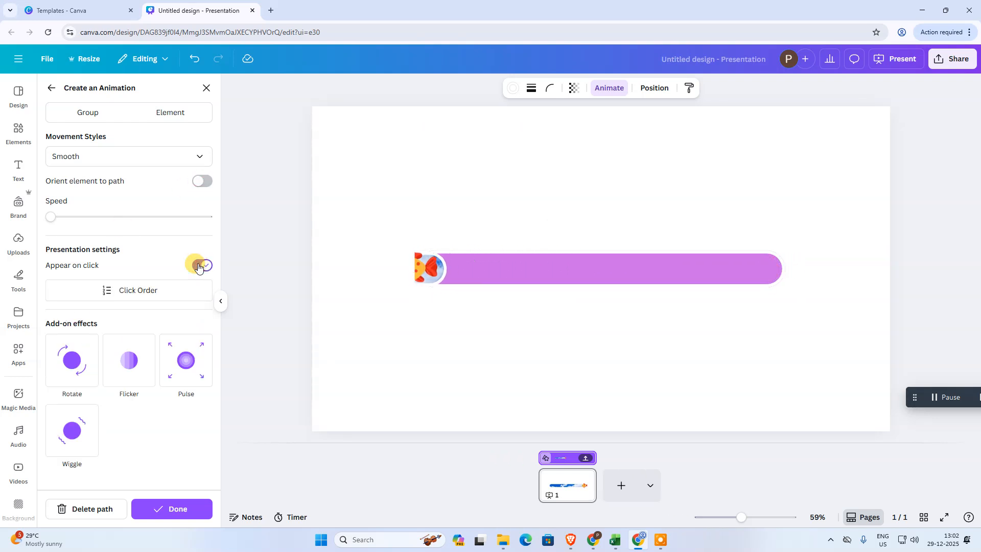
click(199, 266)
click(197, 267)
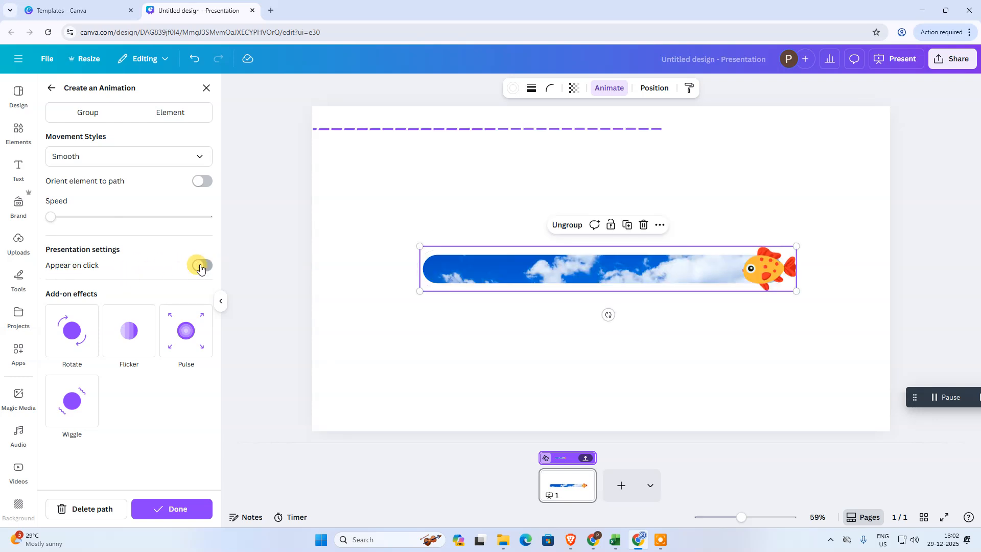
click(200, 266)
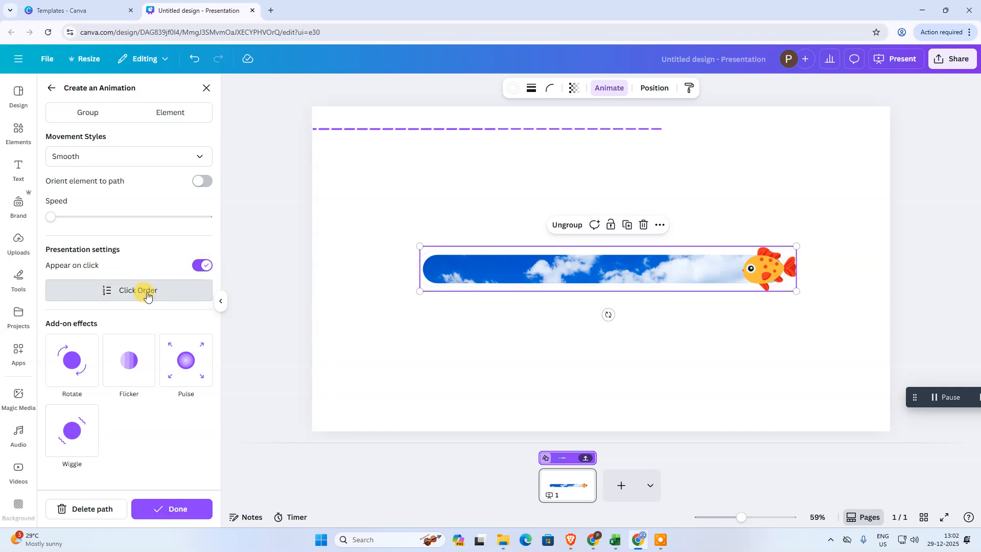
click(122, 291)
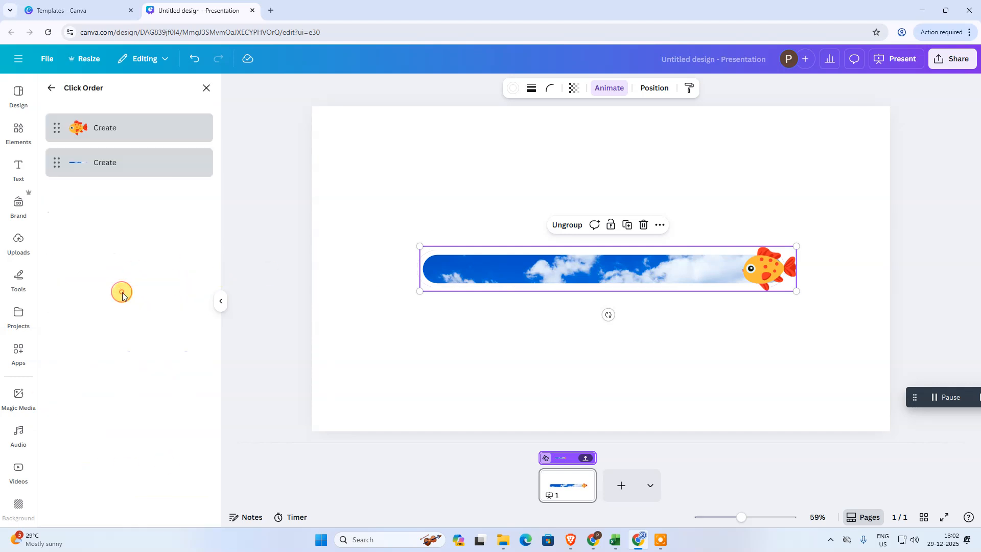
click(49, 88)
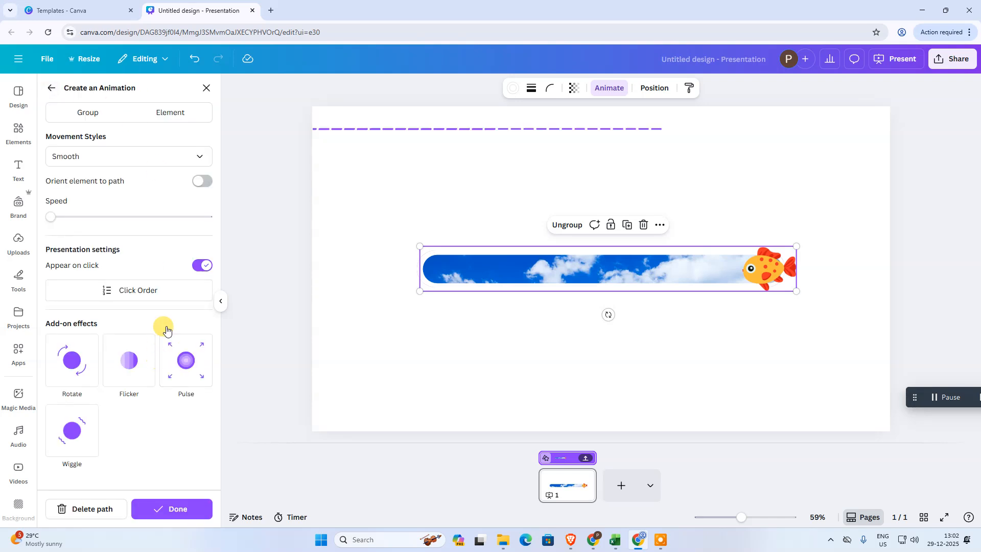
click(202, 265)
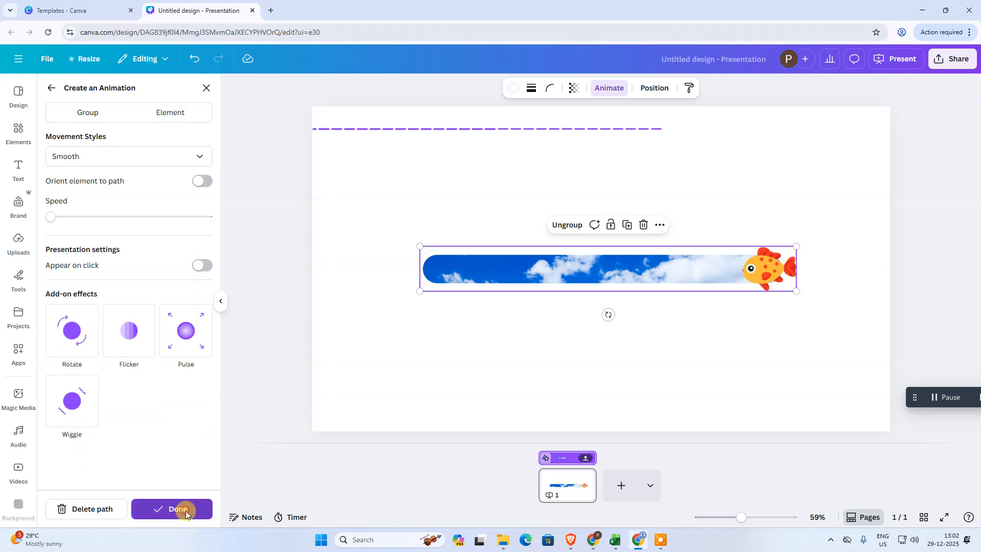
- Finish the custom animation and play the presentation full screen
click(186, 510)
click(889, 60)
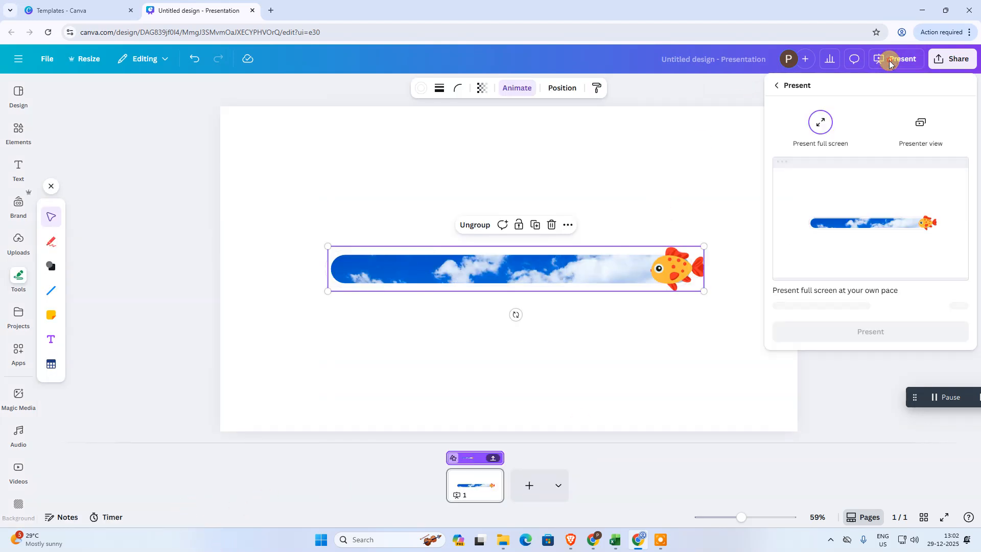
click(868, 331)
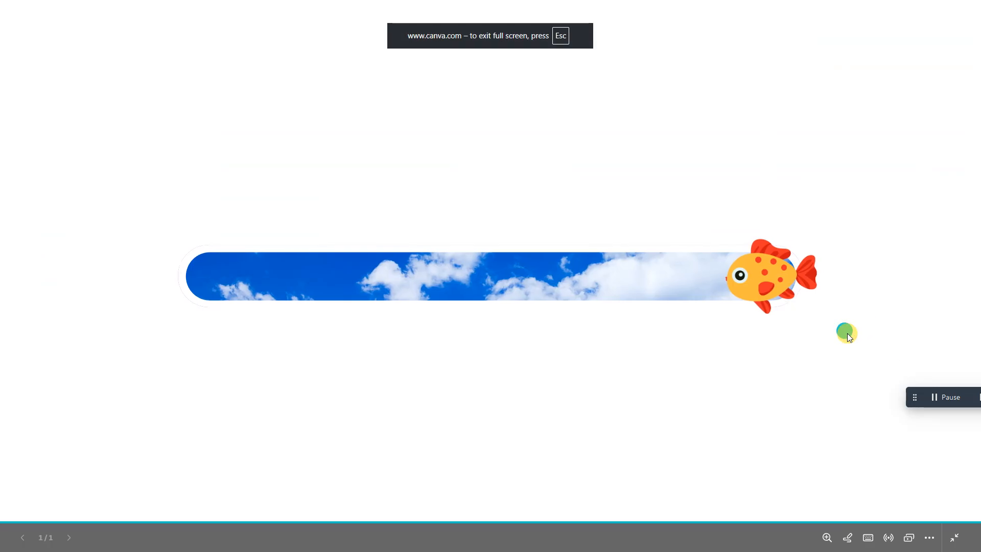